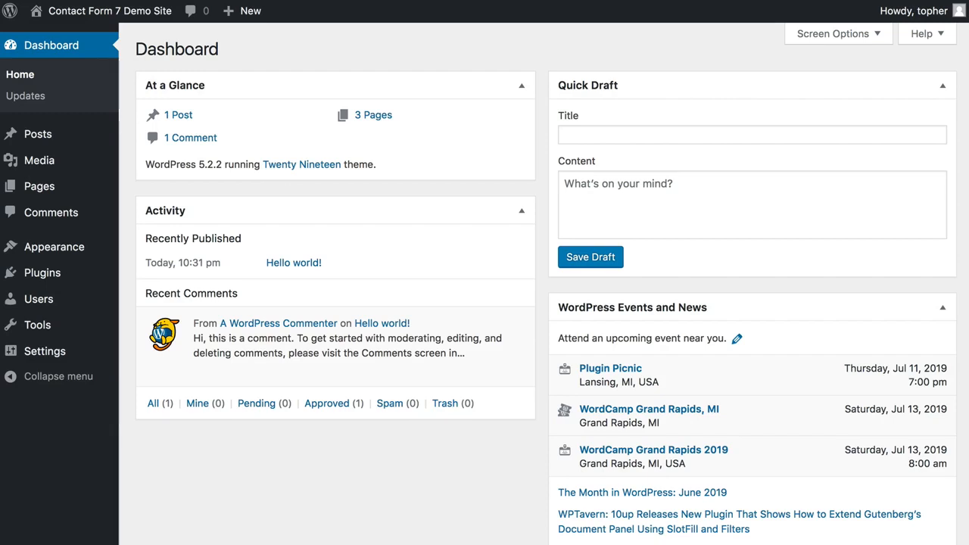
Find the Contact Form 7 plugin in the plugin directory, then install and activate it
mouse_move(54, 281)
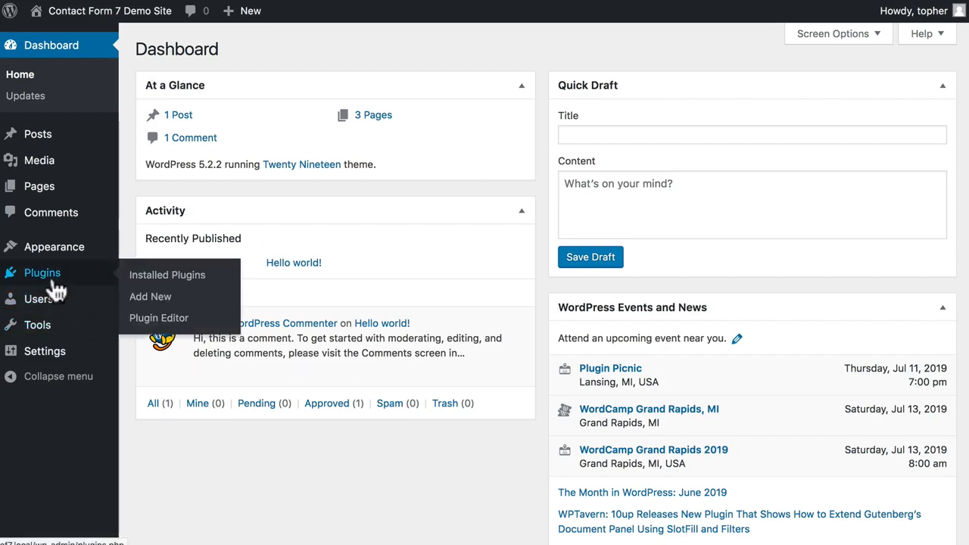
click(150, 299)
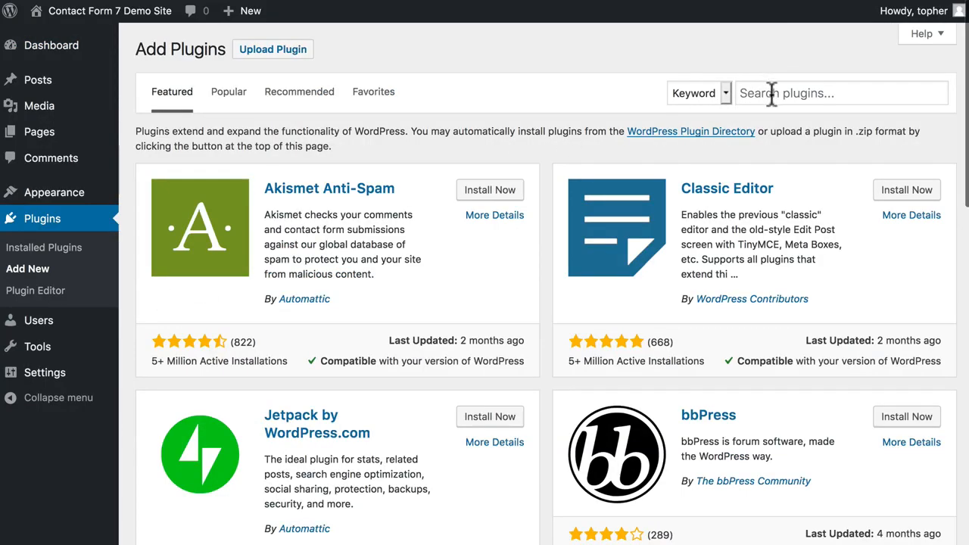
click(772, 93)
text(c)
key(Down)
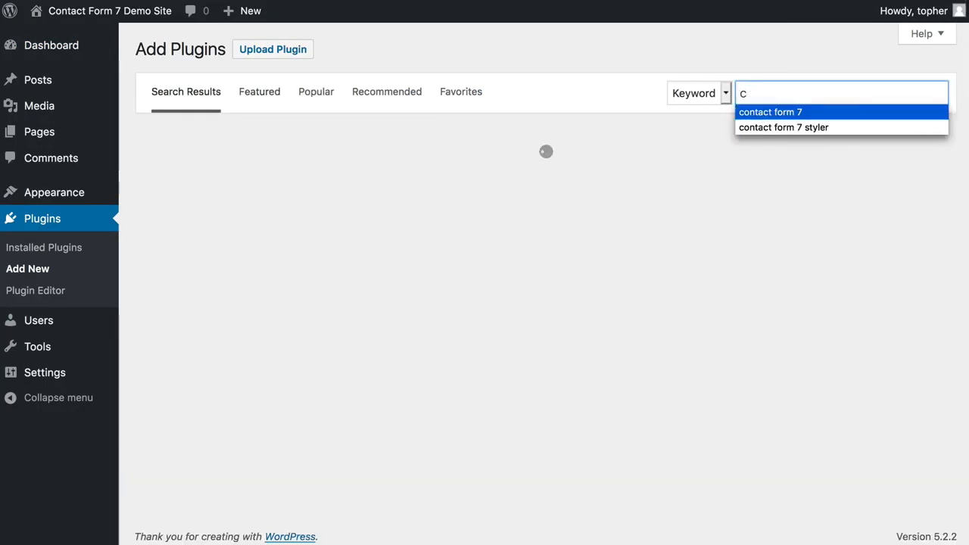
key(Return)
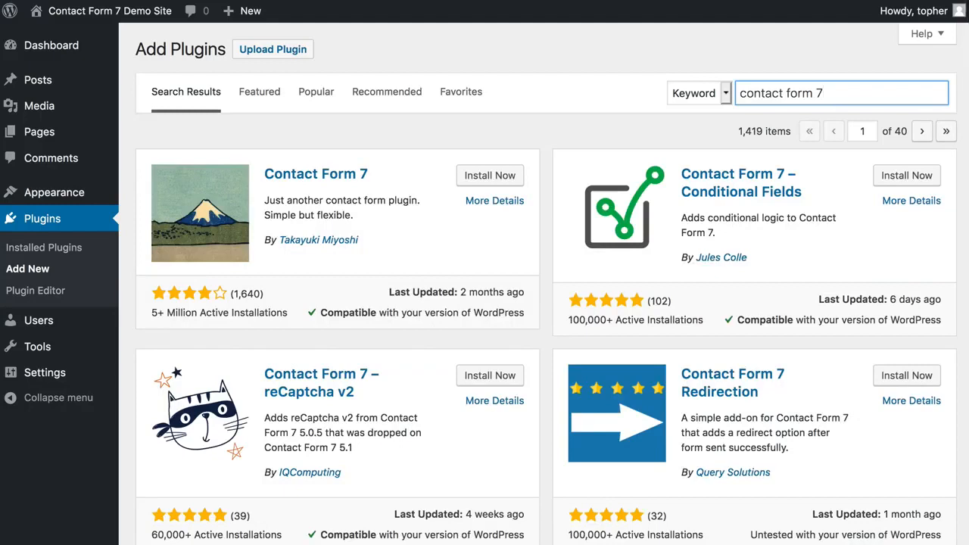
click(489, 176)
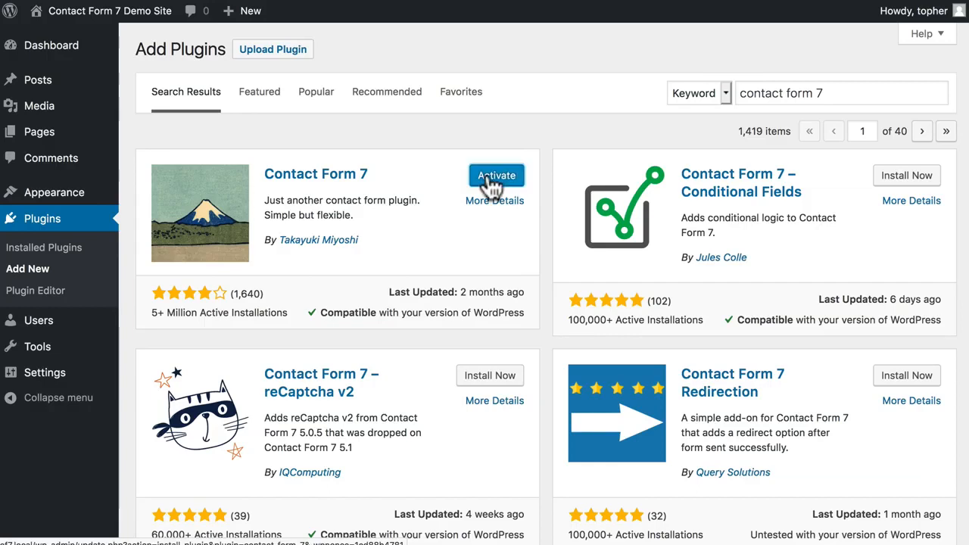
click(490, 180)
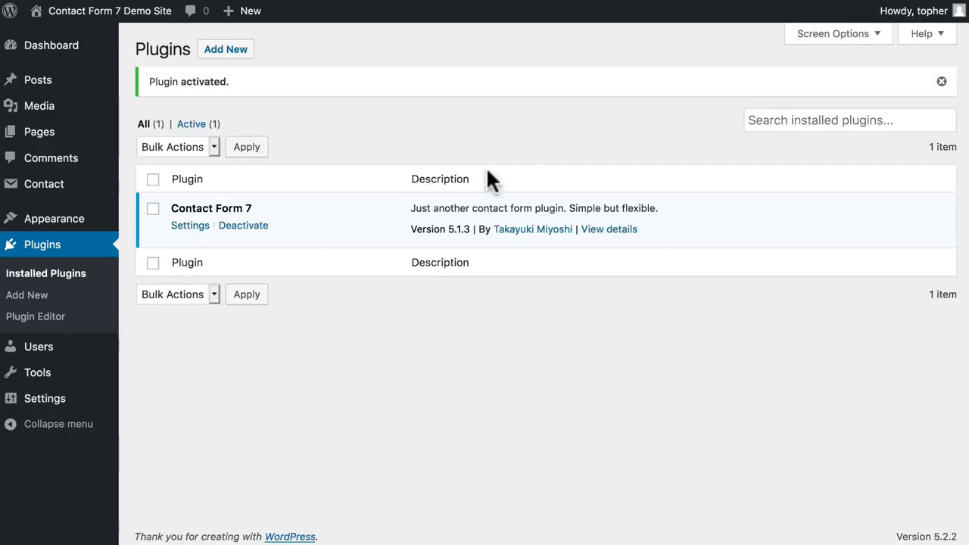
Dismiss the notice box on the Contact Forms list and open Contact form 1 for editing
mouse_move(70, 195)
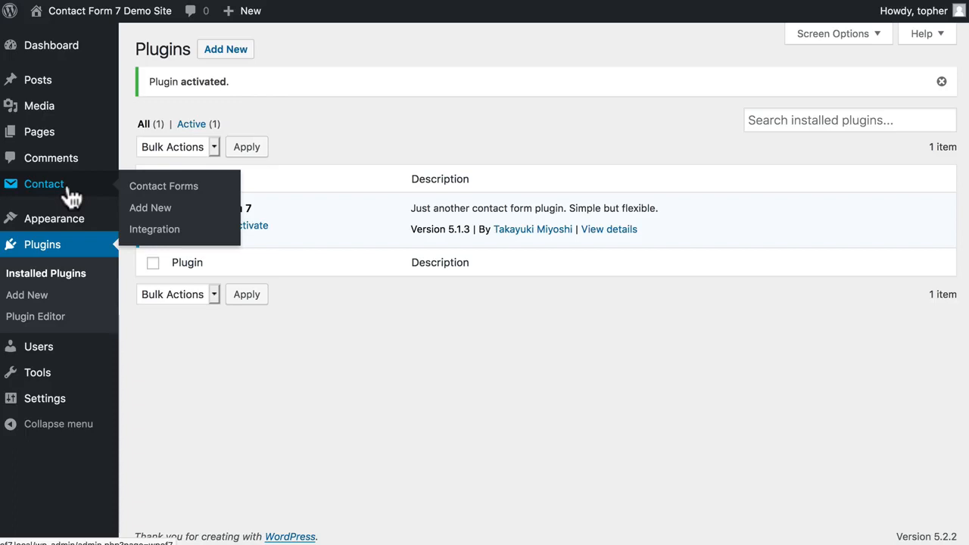
click(157, 190)
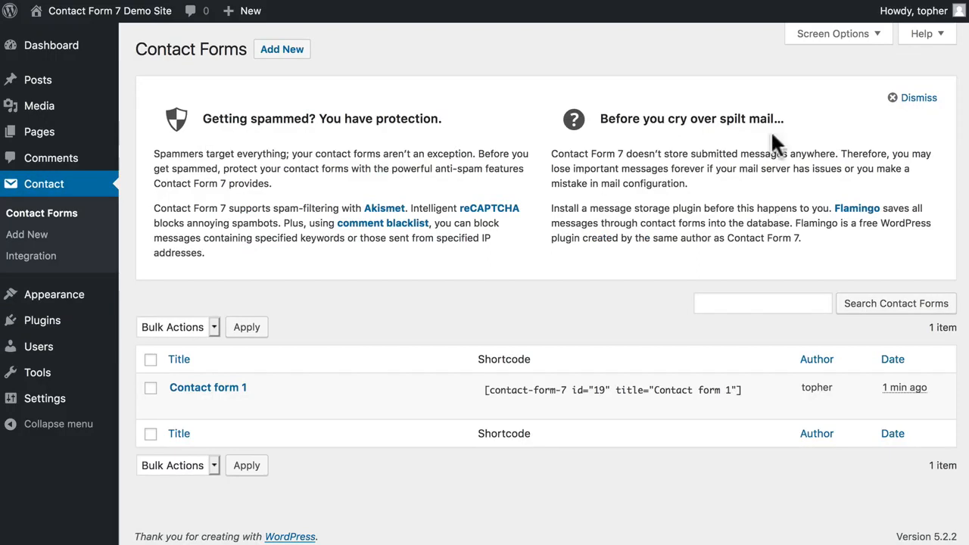
click(909, 98)
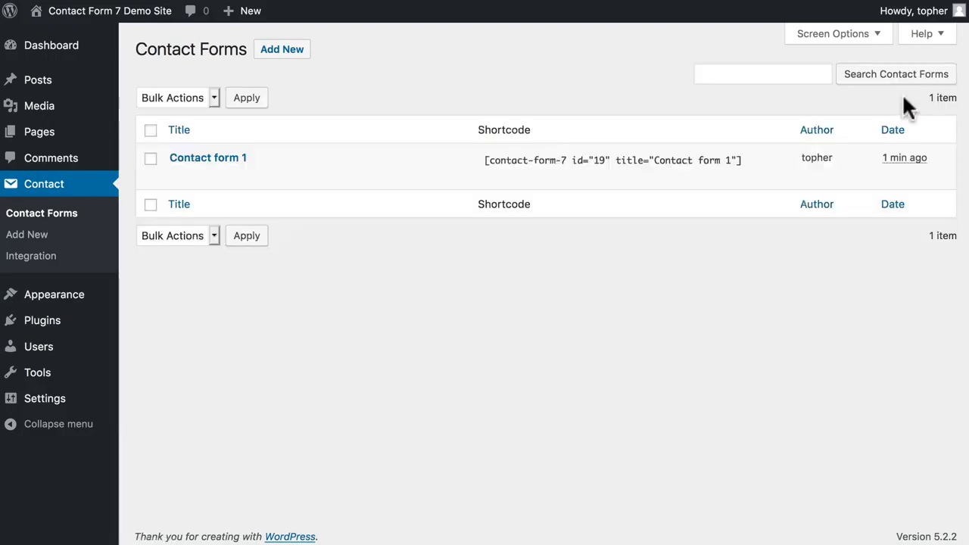
mouse_move(353, 163)
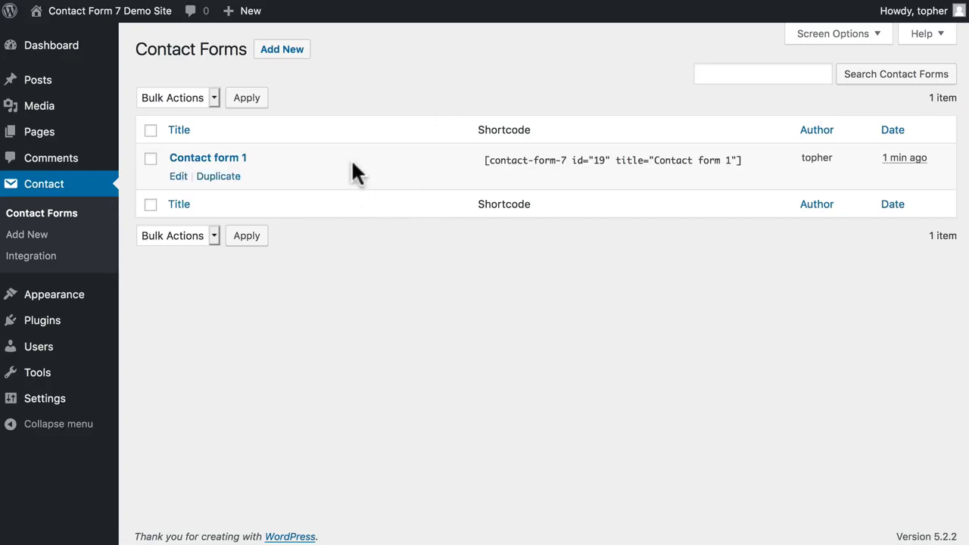
click(179, 177)
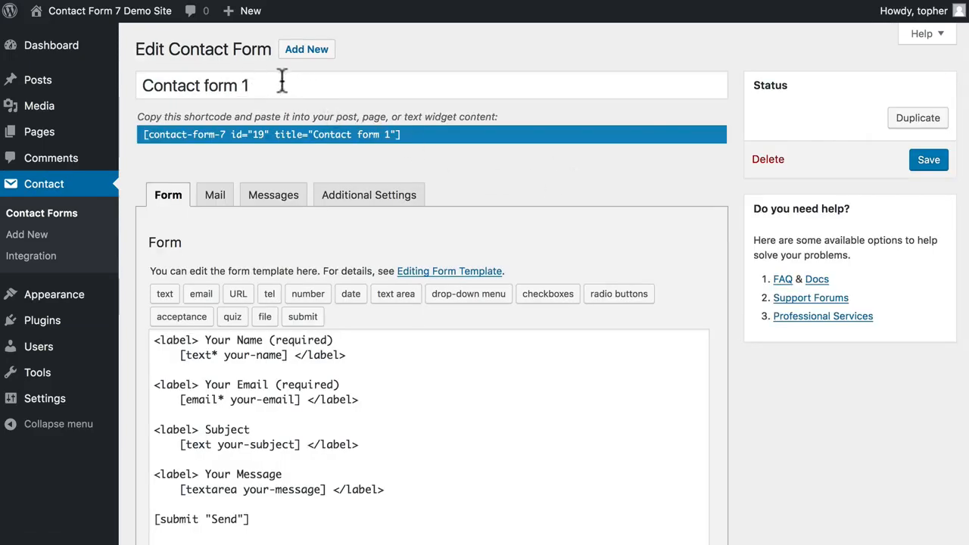
scroll(551, 217, down, 3)
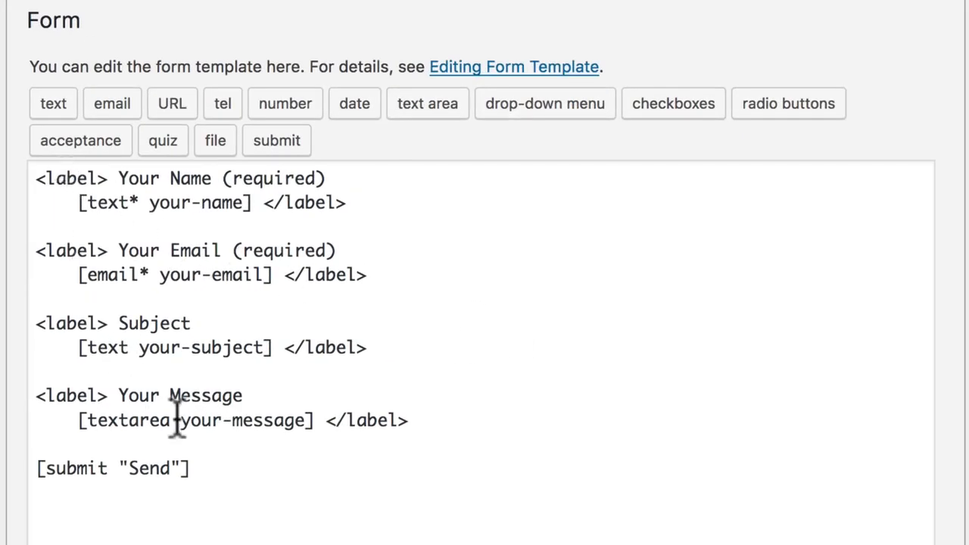
drag(108, 178, 32, 178)
triple_click(130, 175)
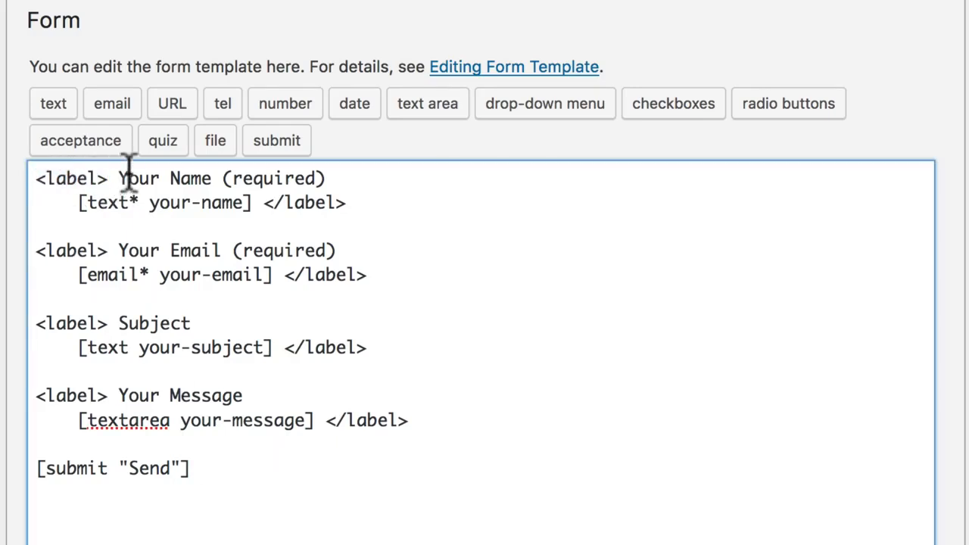
click(136, 182)
Insert a required telephone tag below the email field in the form template, wrapped in a "Your Email (required)" label
click(253, 203)
key(Return)
key(Return)
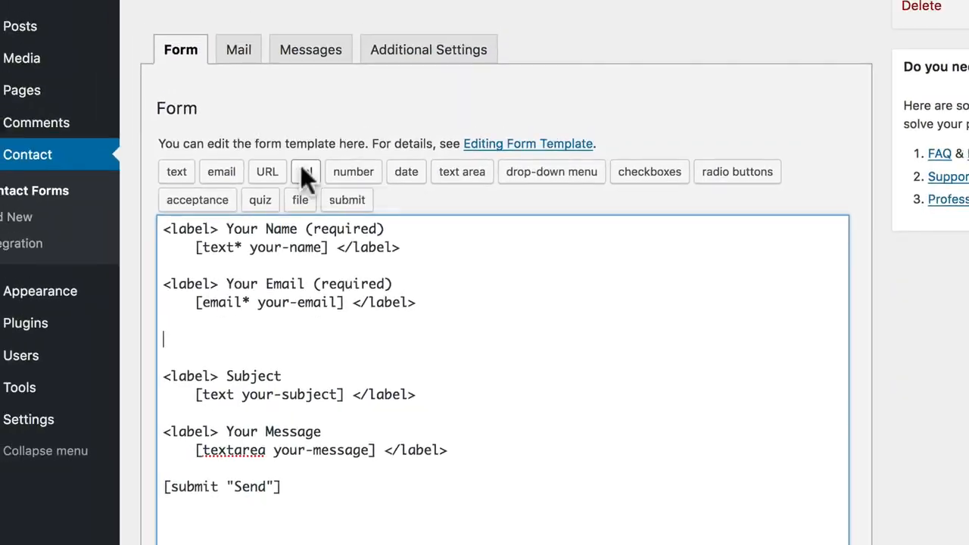
click(305, 171)
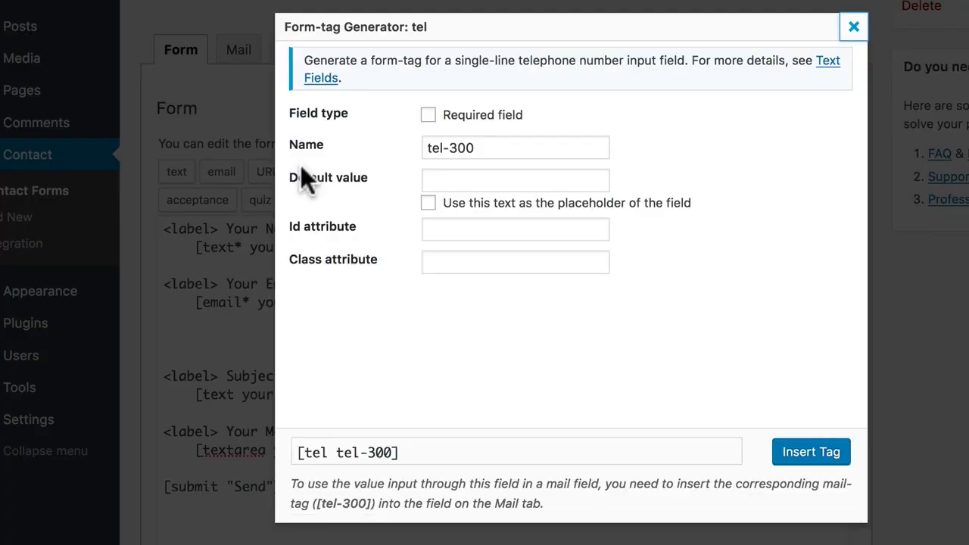
click(480, 130)
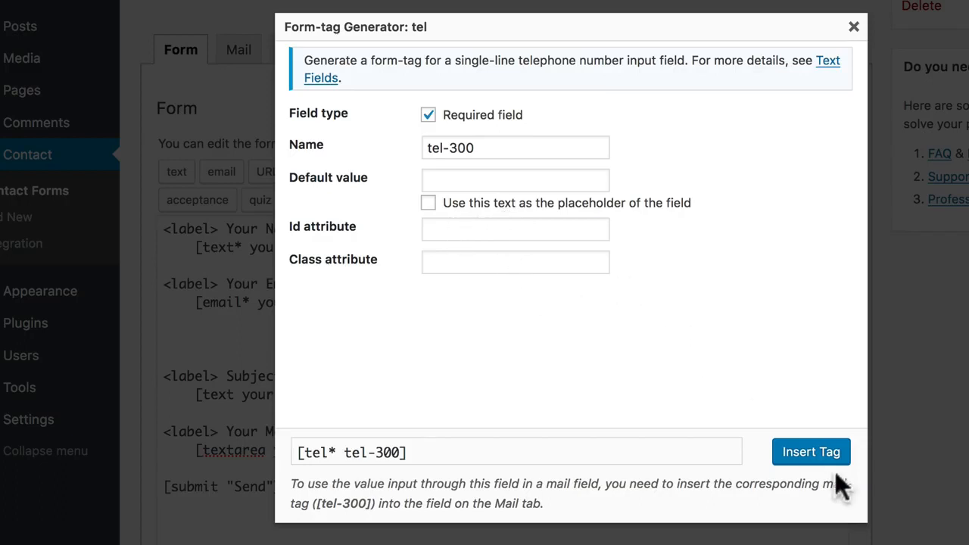
click(811, 454)
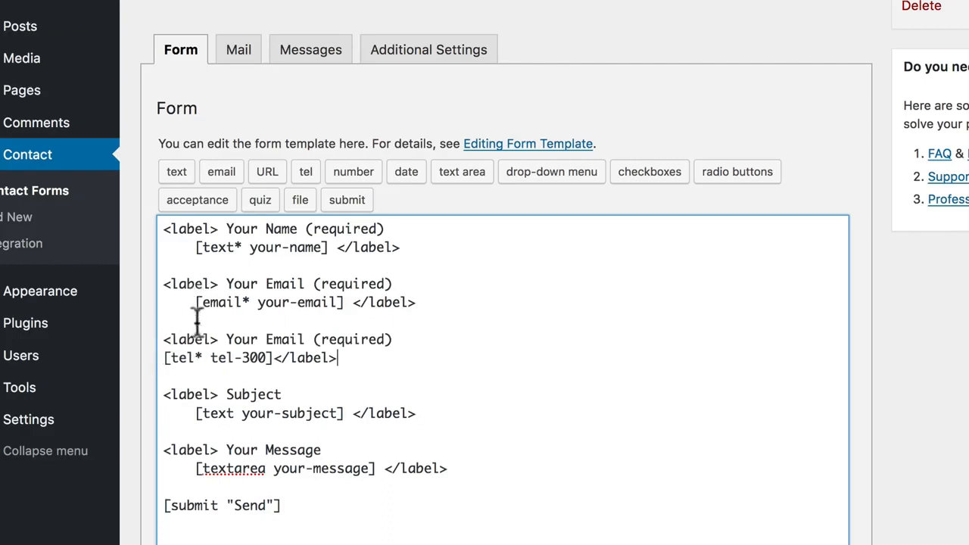
Add a space between the telephone tag and its closing label tag, and save the contact form
click(273, 357)
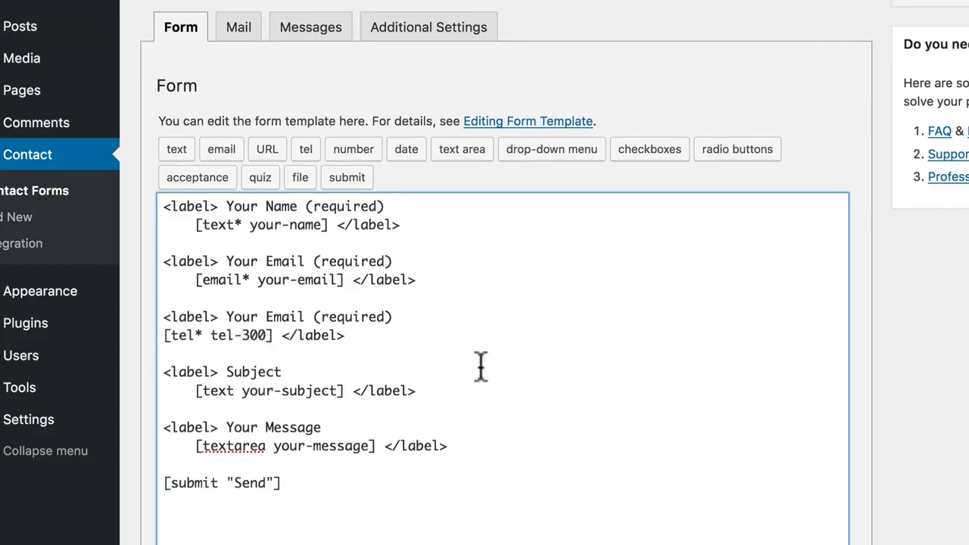
scroll(480, 366, down, 3)
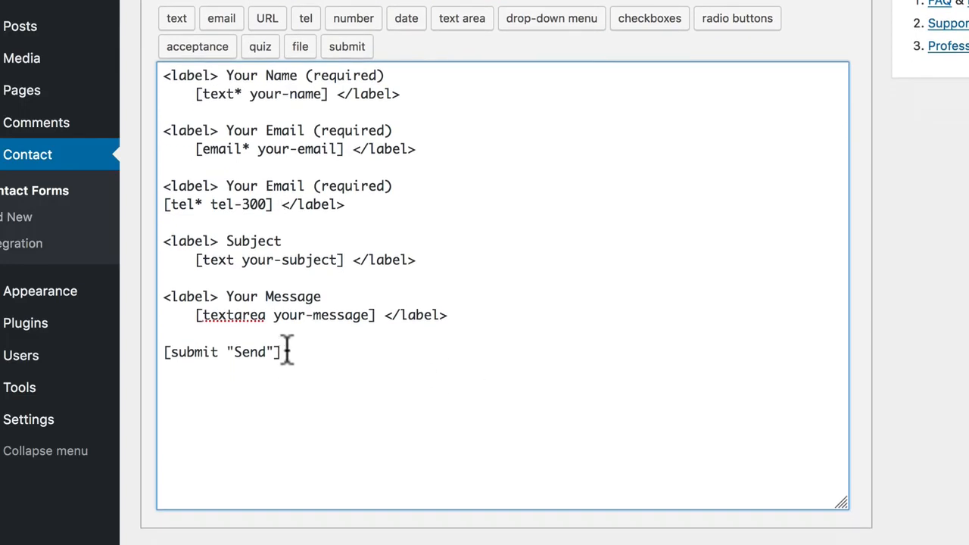
scroll(286, 350, up, 2)
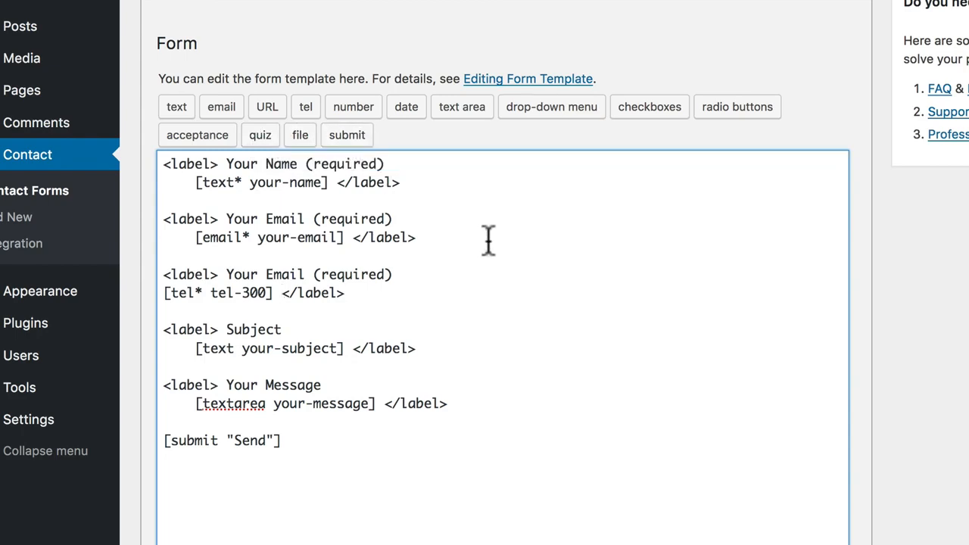
scroll(353, 270, down, 2)
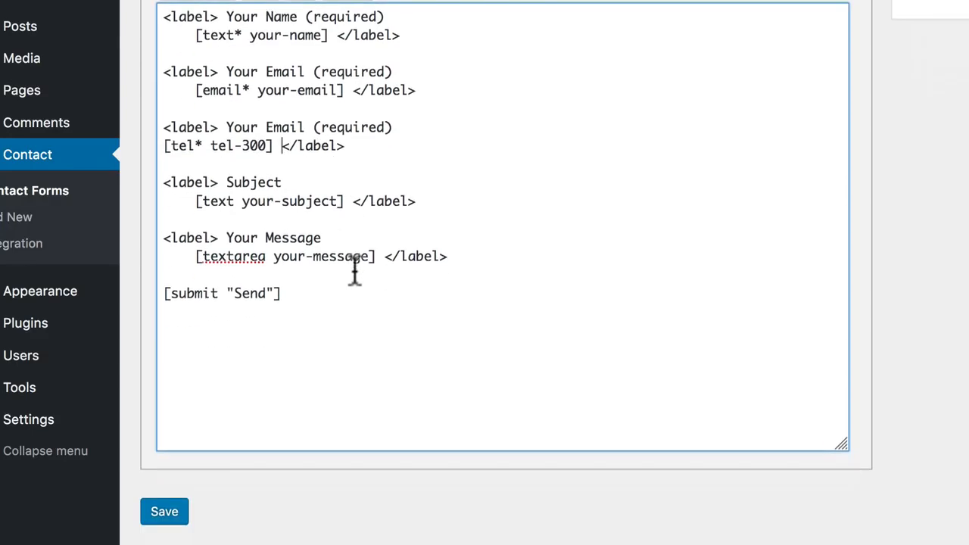
click(168, 513)
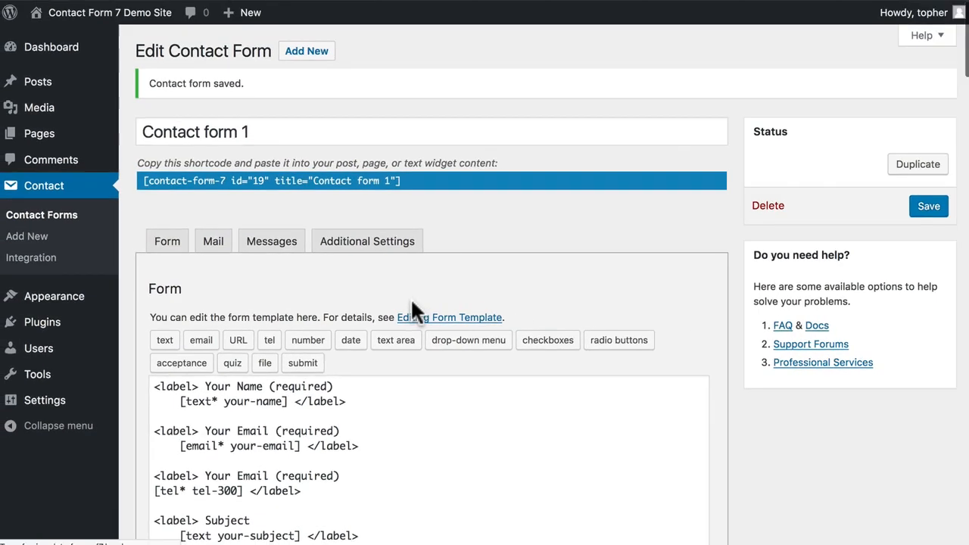
Replace the site name in the From field of the form's mail template with the [your-name] mail-tag
scroll(317, 257, down, 2)
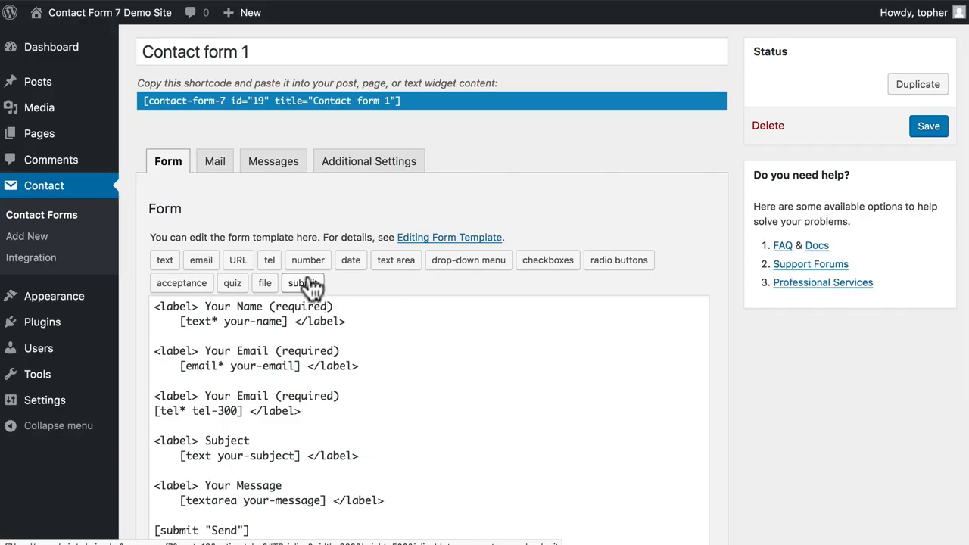
click(213, 165)
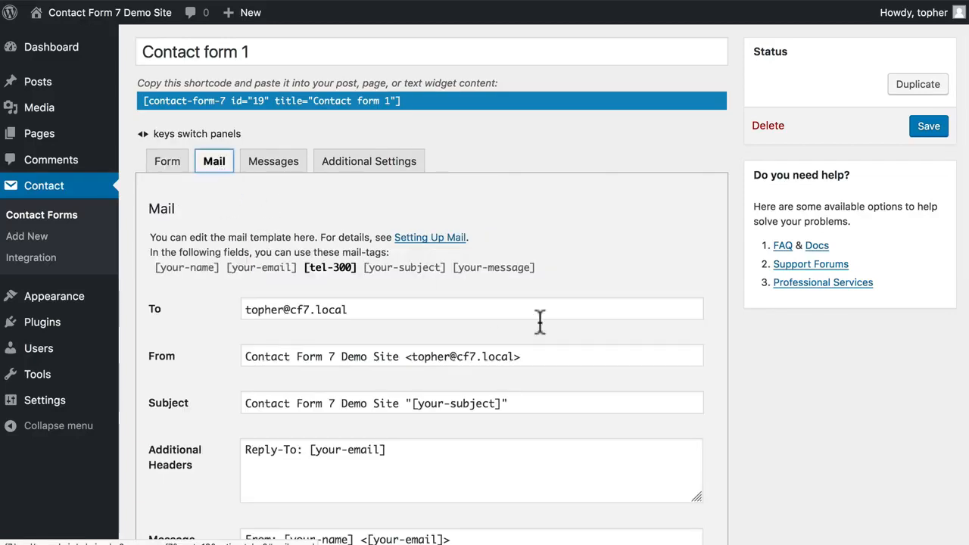
scroll(618, 325, down, 2)
scroll(618, 327, down, 3)
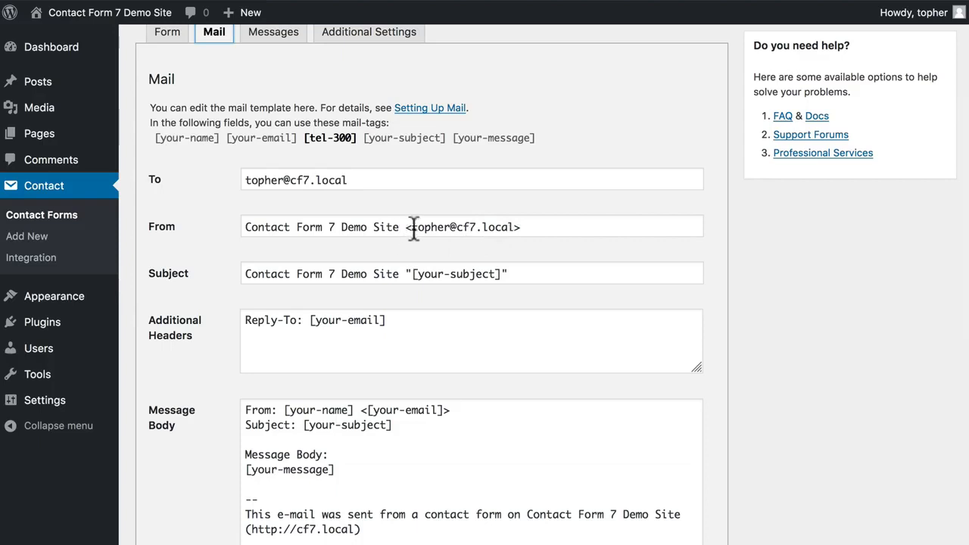
click(536, 226)
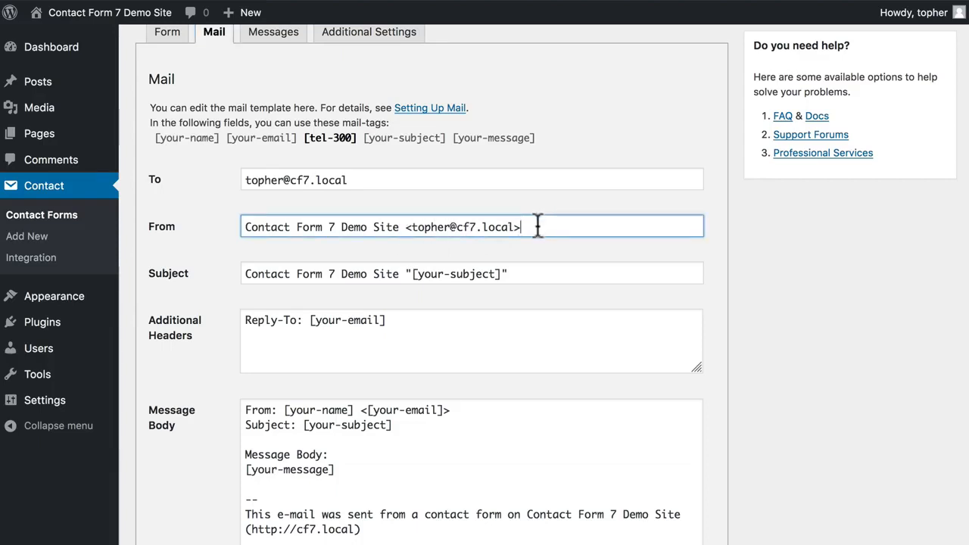
drag(399, 227, 244, 227)
key(BackSpace)
text([your-name])
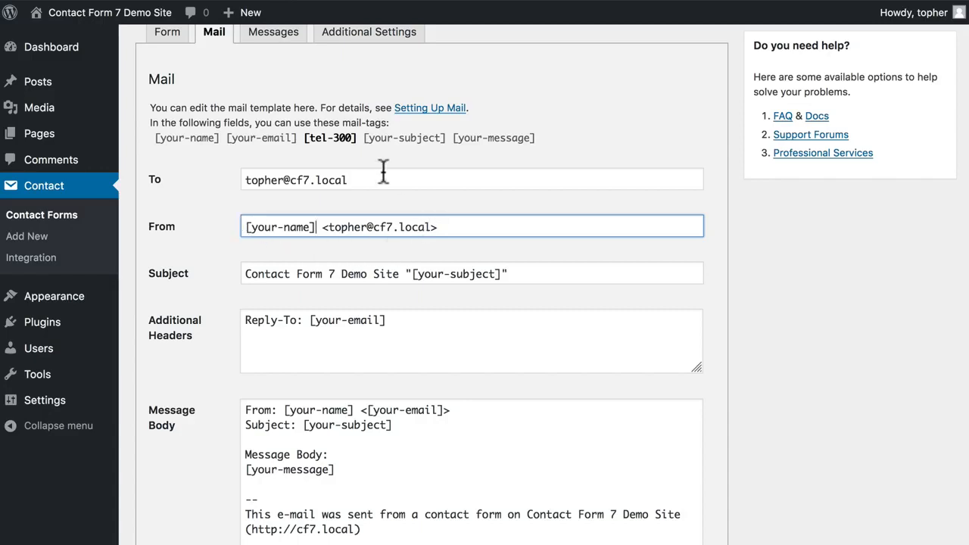
Replace the sender address inside the angle brackets of the From field with the [your-email] mail-tag
click(282, 141)
key(ctrl+c)
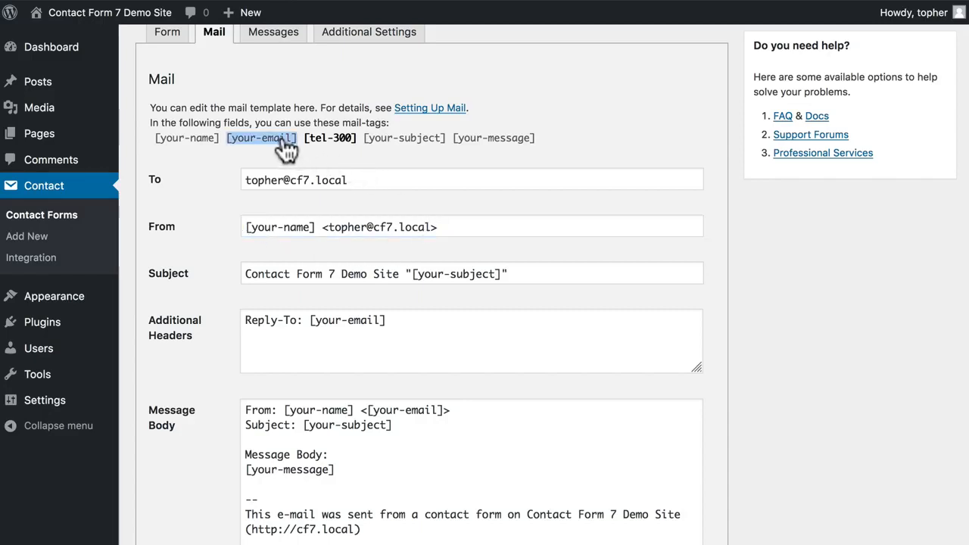
click(438, 227)
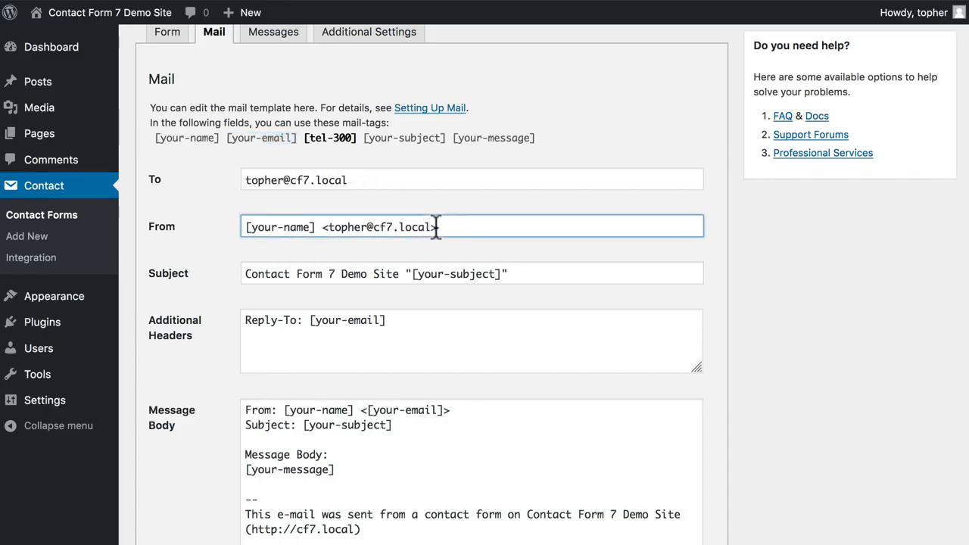
drag(430, 227, 326, 227)
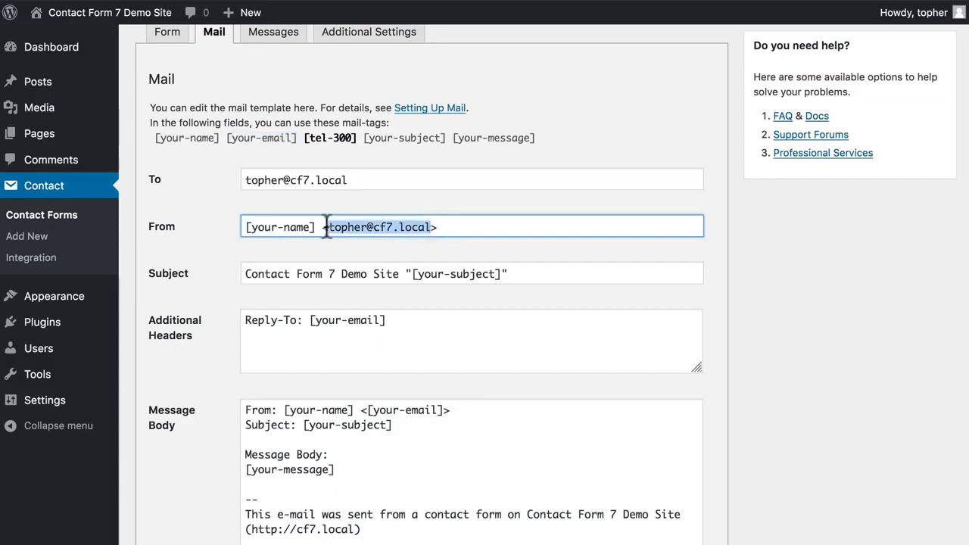
key(ctrl+v)
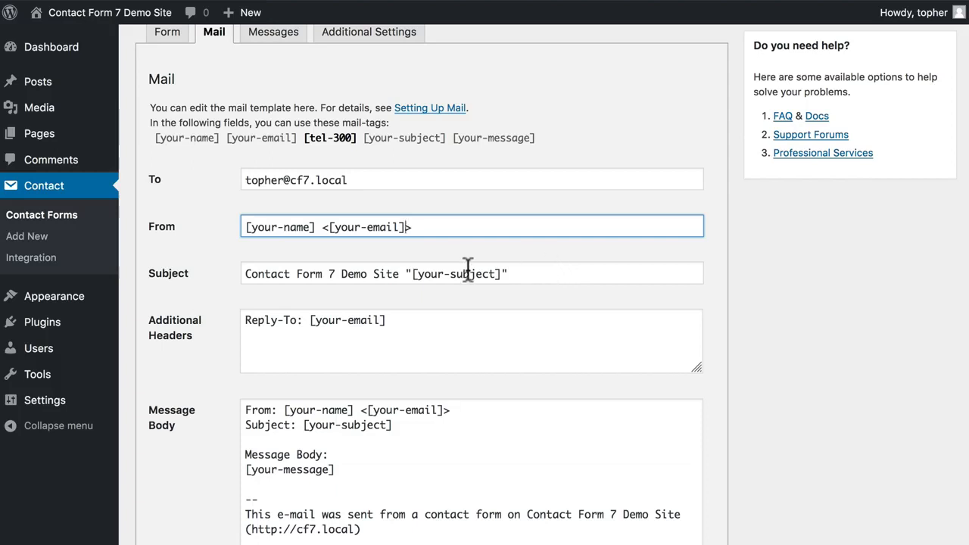
Reduce the mail template's Subject to only [your-subject], removing the site name and both quotation marks
click(409, 274)
drag(409, 274, 206, 256)
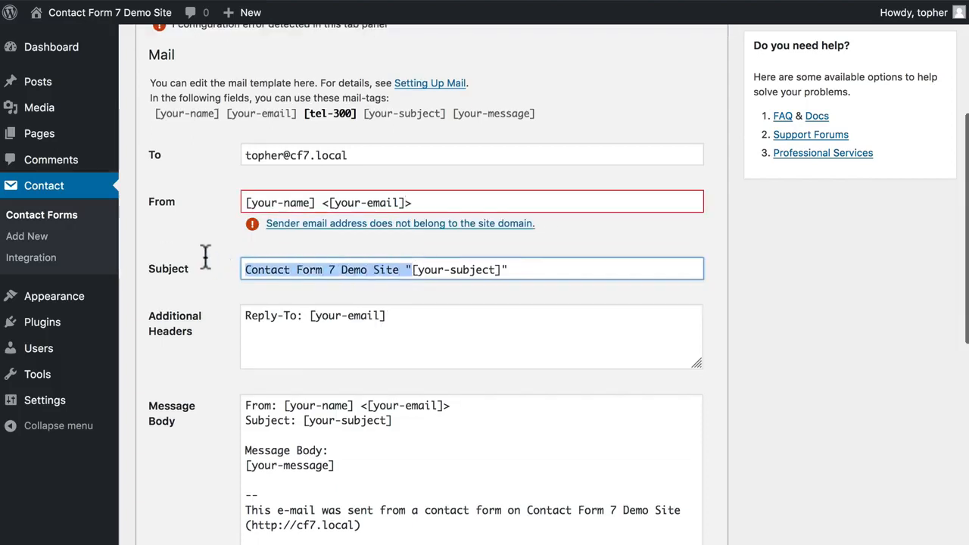
key(BackSpace)
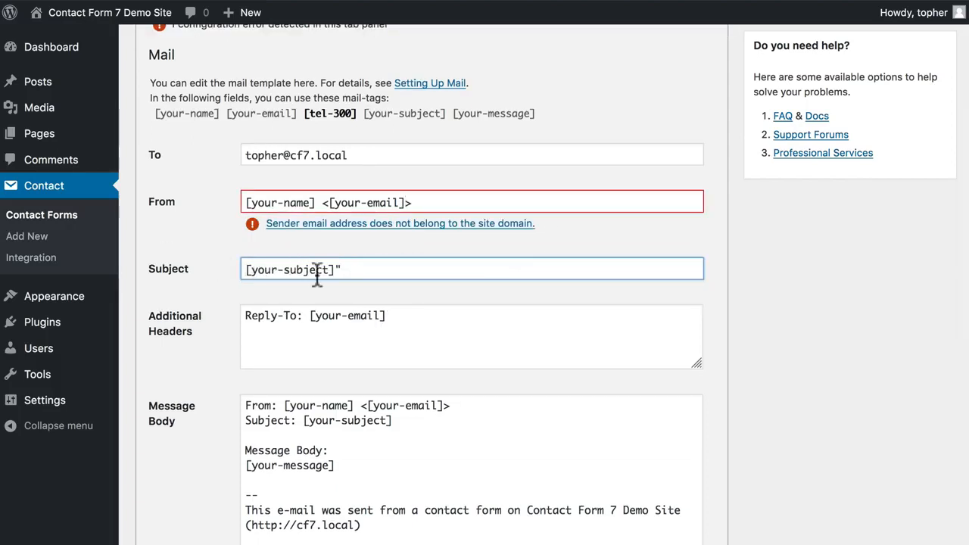
click(374, 274)
key(BackSpace)
click(378, 250)
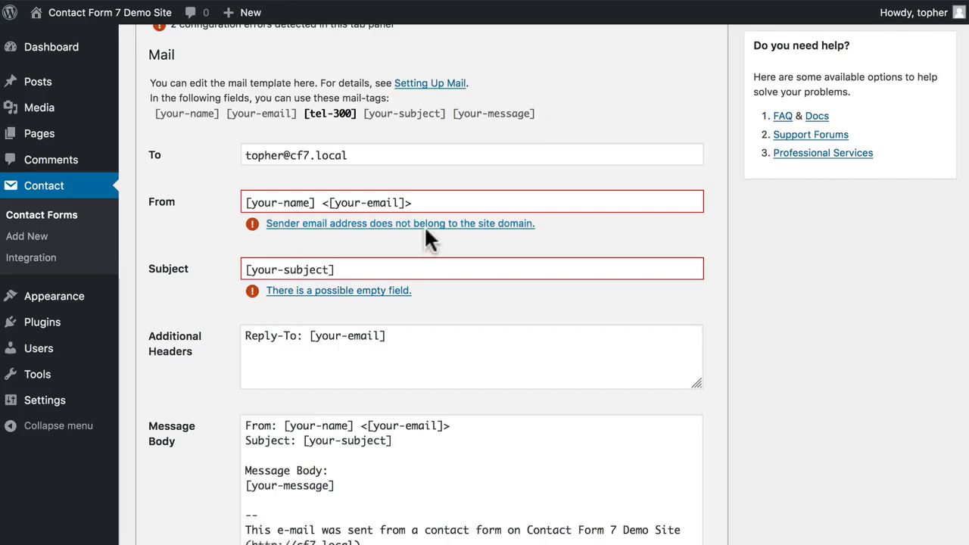
click(399, 348)
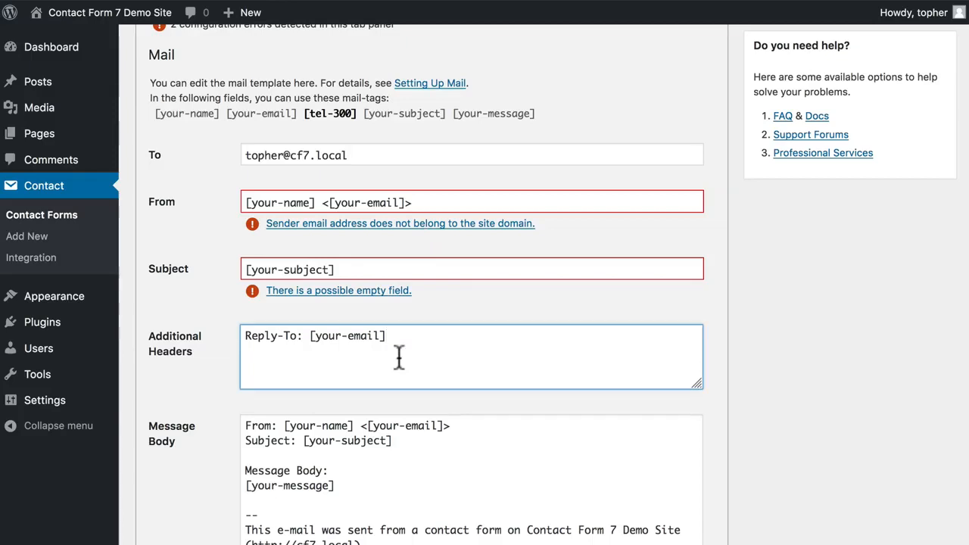
Review the mail template's message body and file attachments sections, and toggle the additional Mail (2) template on and back off
scroll(398, 359, down, 5)
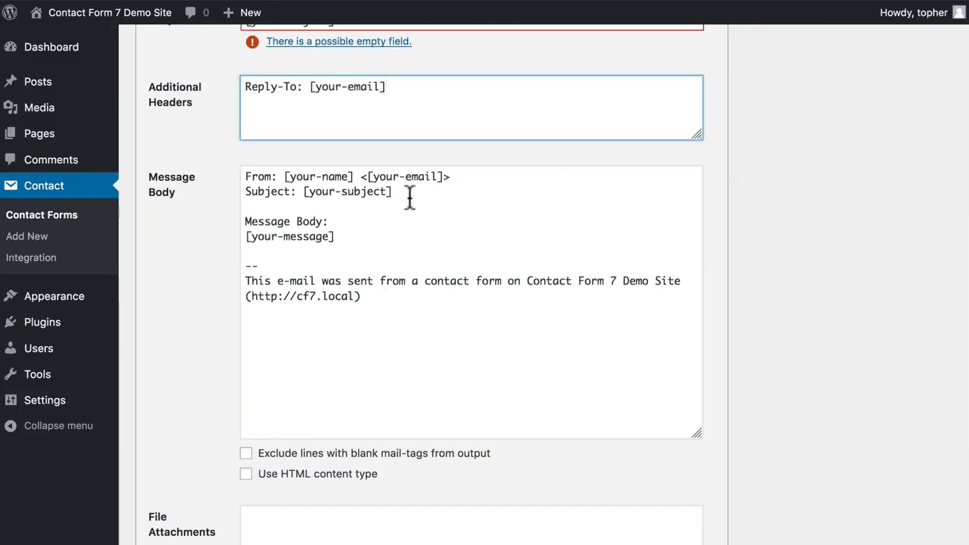
drag(407, 190, 208, 170)
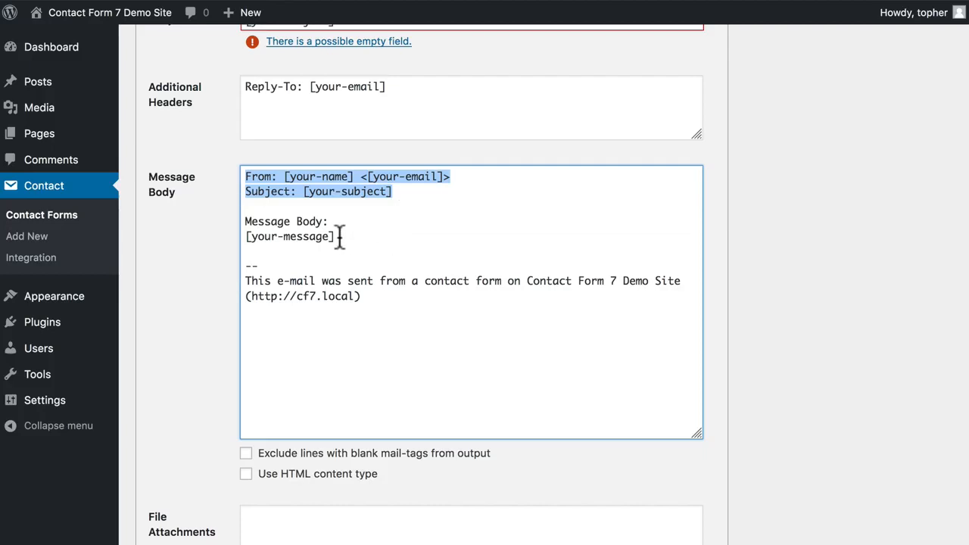
drag(339, 236, 247, 240)
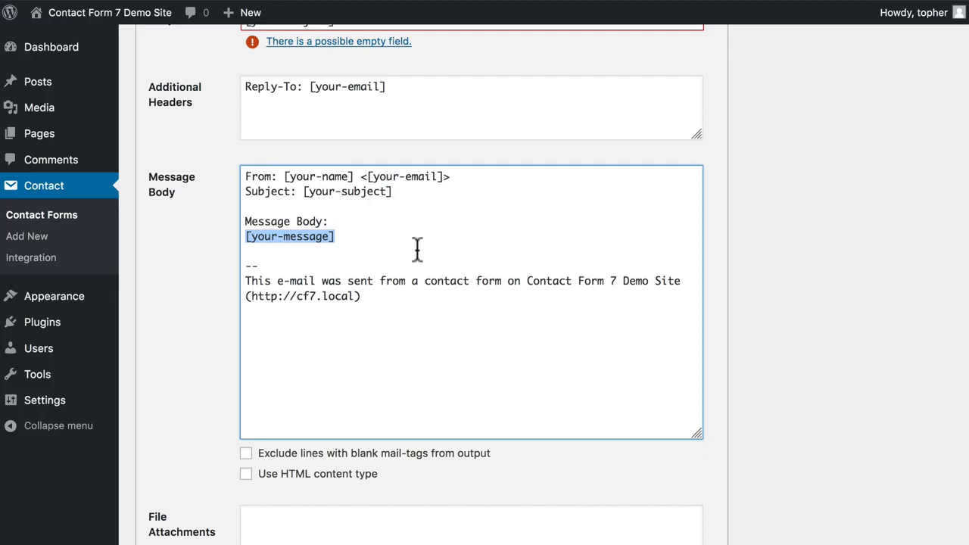
click(381, 295)
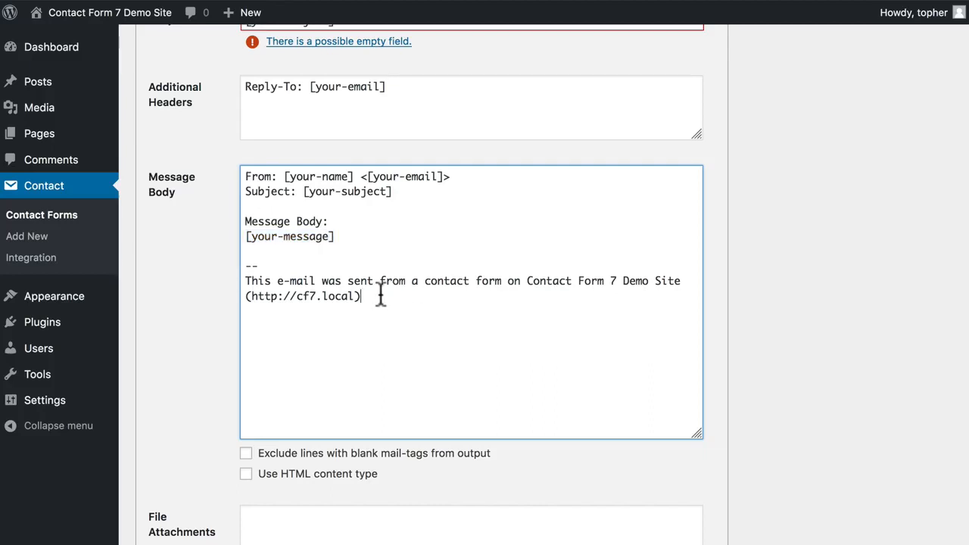
scroll(380, 295, down, 3)
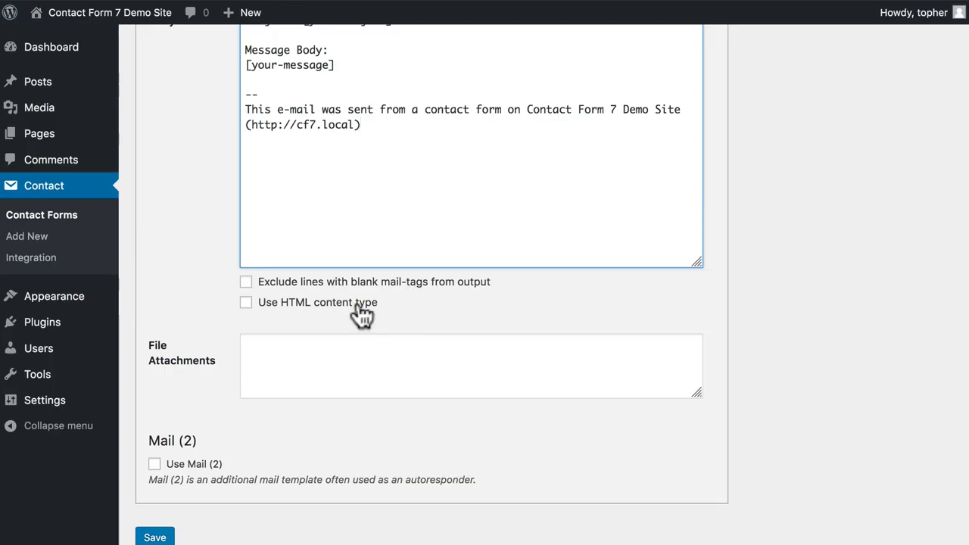
click(333, 360)
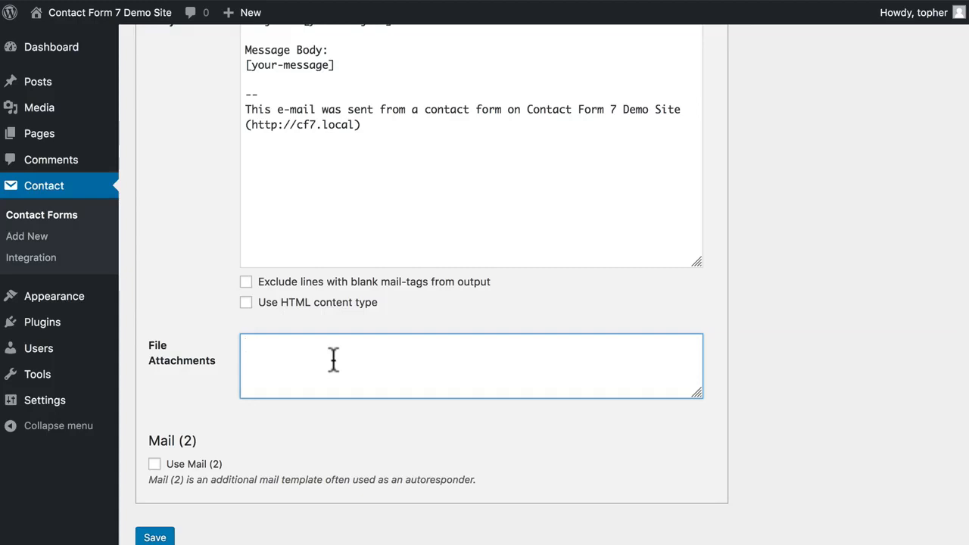
scroll(333, 359, down, 2)
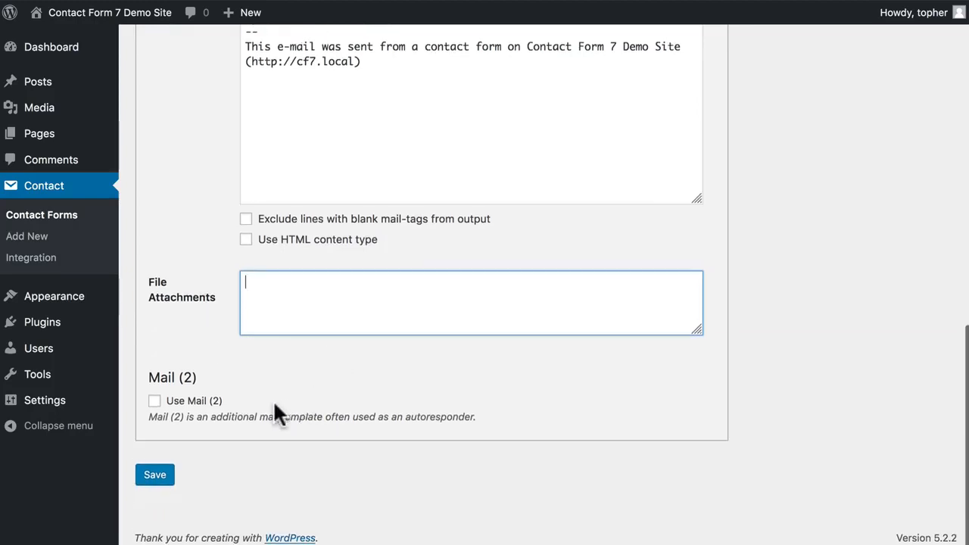
click(189, 405)
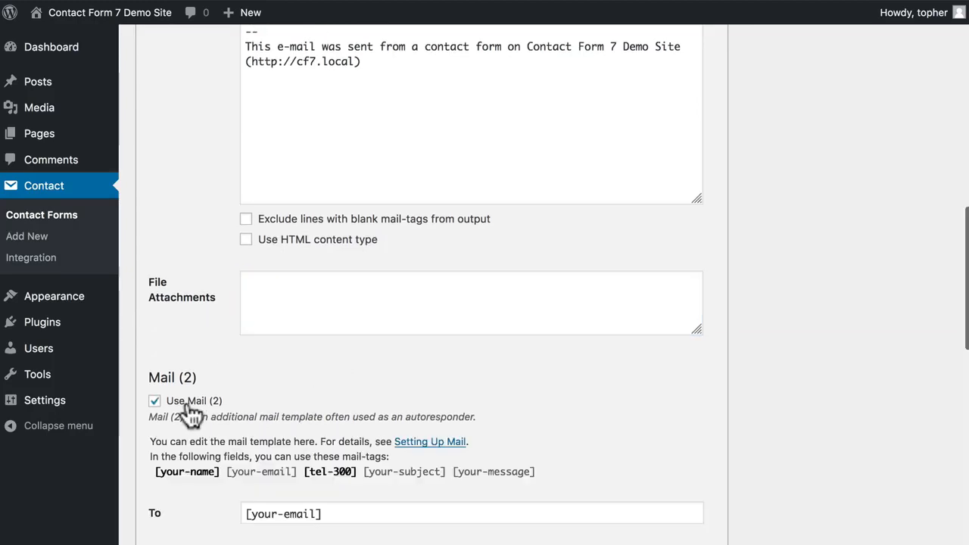
click(188, 409)
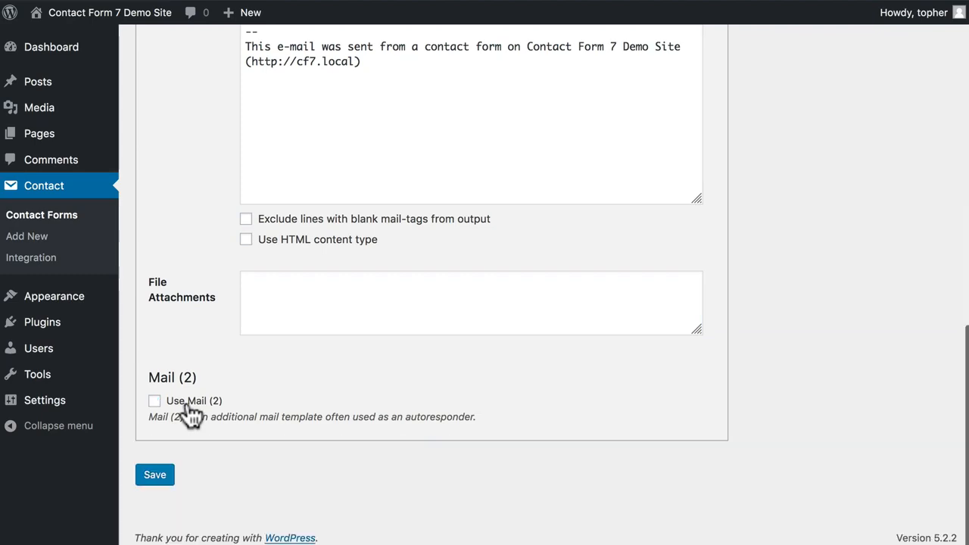
Check the To, From and Subject fields of the mail template and save the contact form
scroll(300, 305, up, 10)
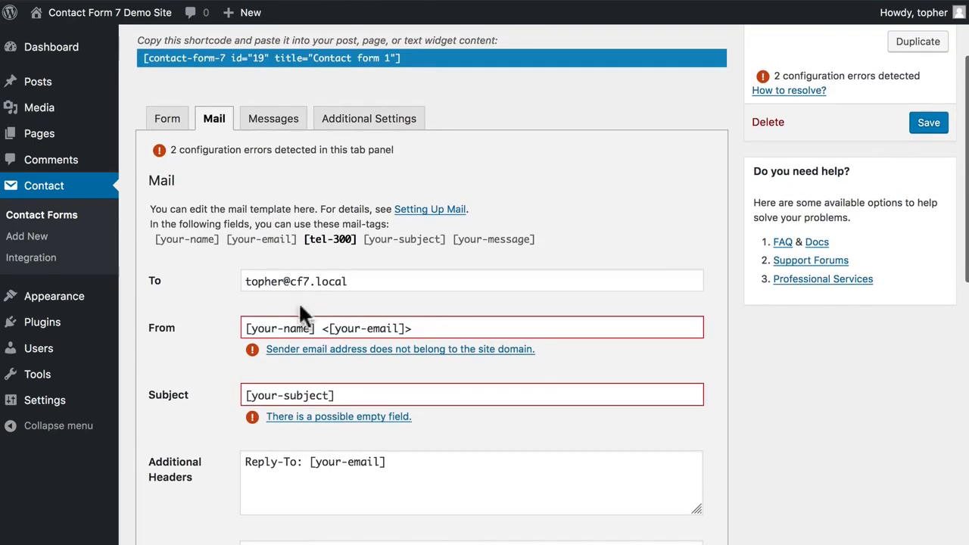
scroll(301, 303, down, 10)
click(155, 479)
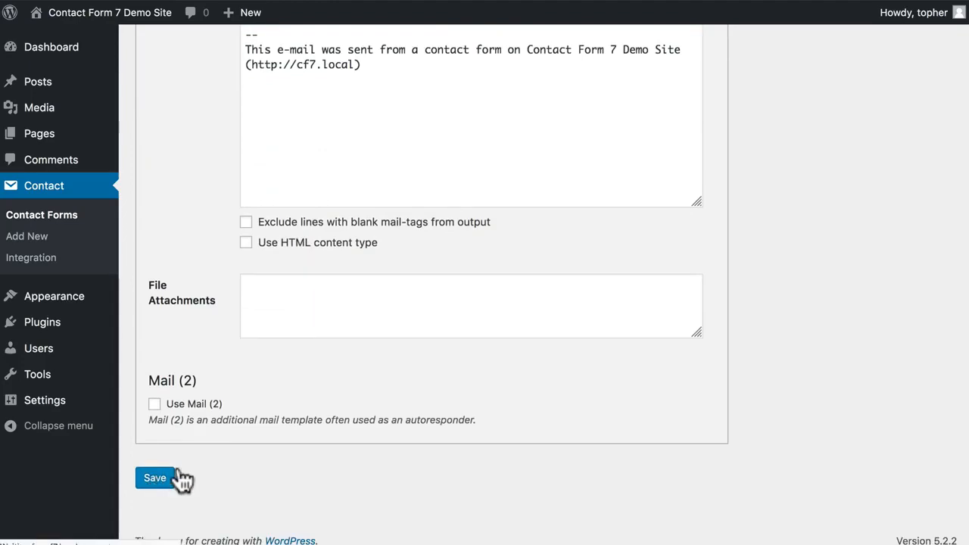
Review the contact form's full list of editable response messages, from successful sending to an invalid telephone number
scroll(317, 212, up, 10)
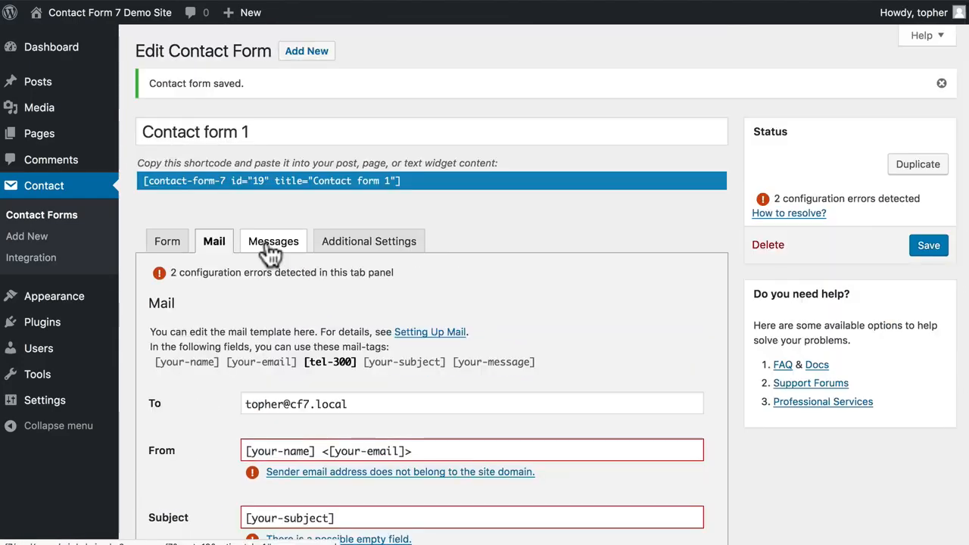
click(271, 252)
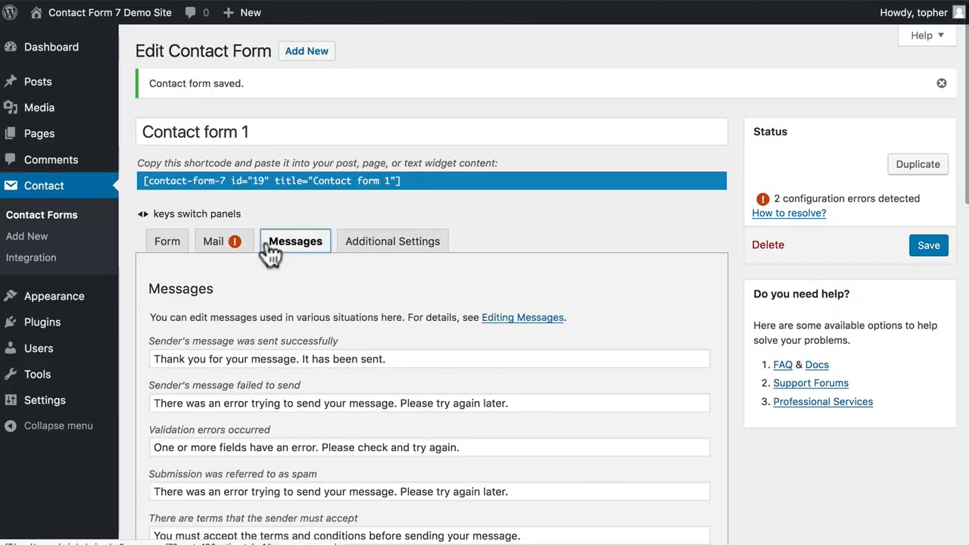
scroll(657, 307, down, 1)
scroll(657, 308, down, 3)
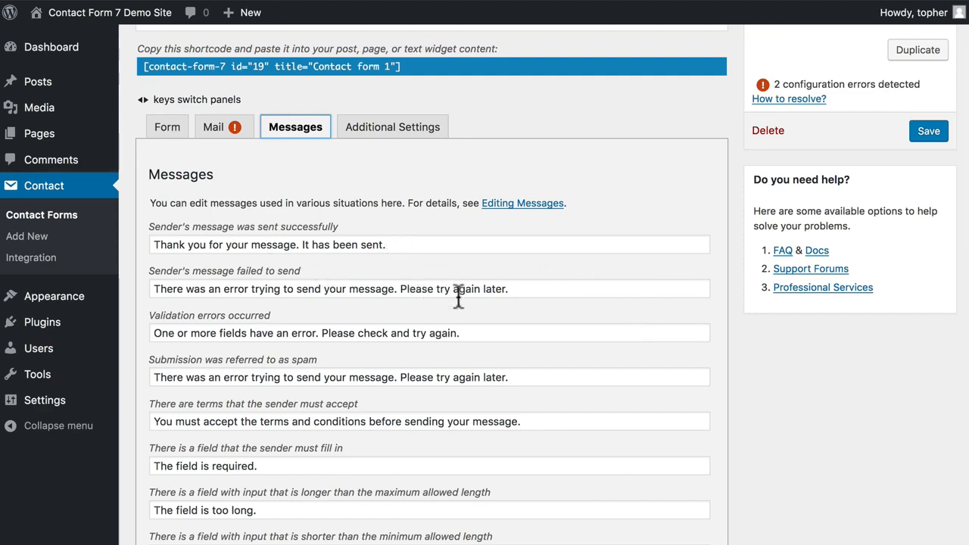
scroll(457, 296, down, 6)
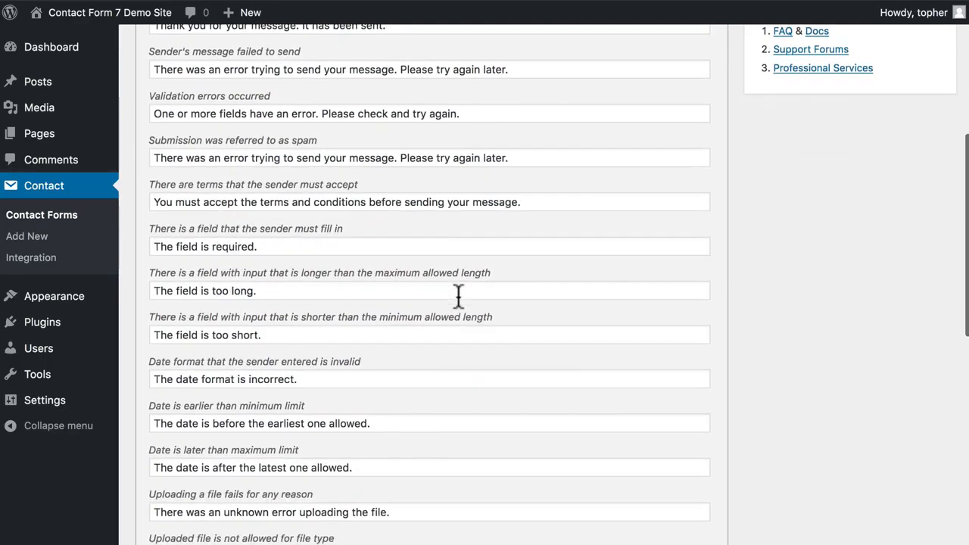
scroll(458, 297, down, 4)
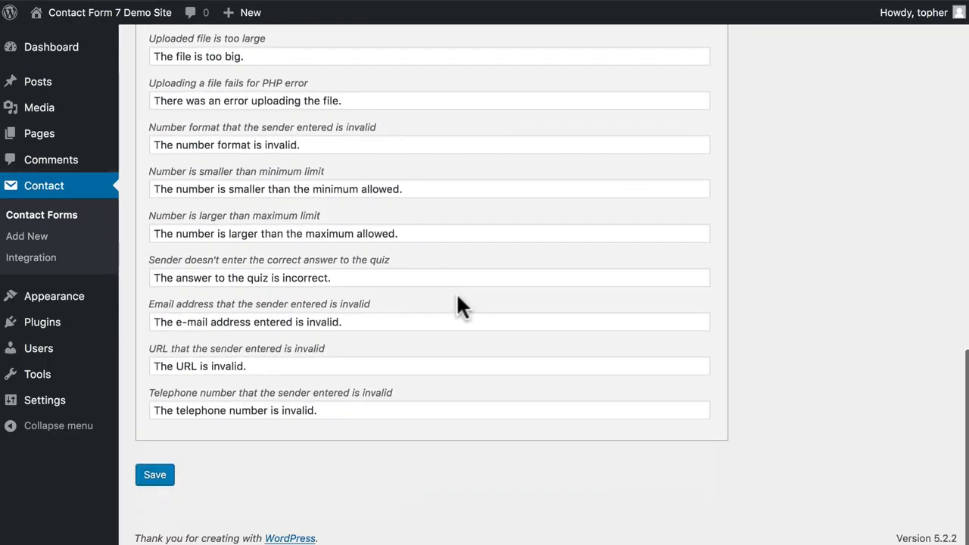
scroll(459, 249, up, 10)
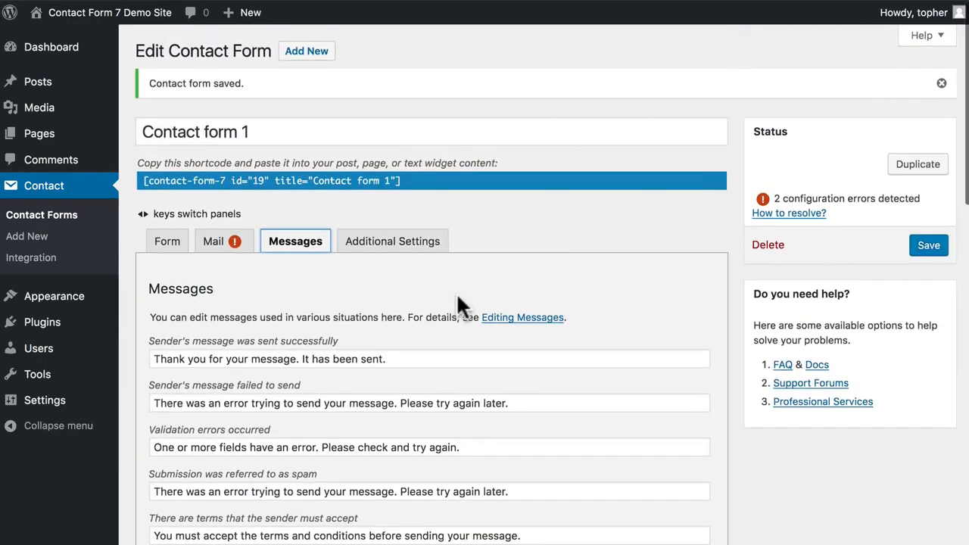
Look at the form's Additional Settings and read the linked documentation on subscribers-only mode, demo mode and skip mail
click(405, 250)
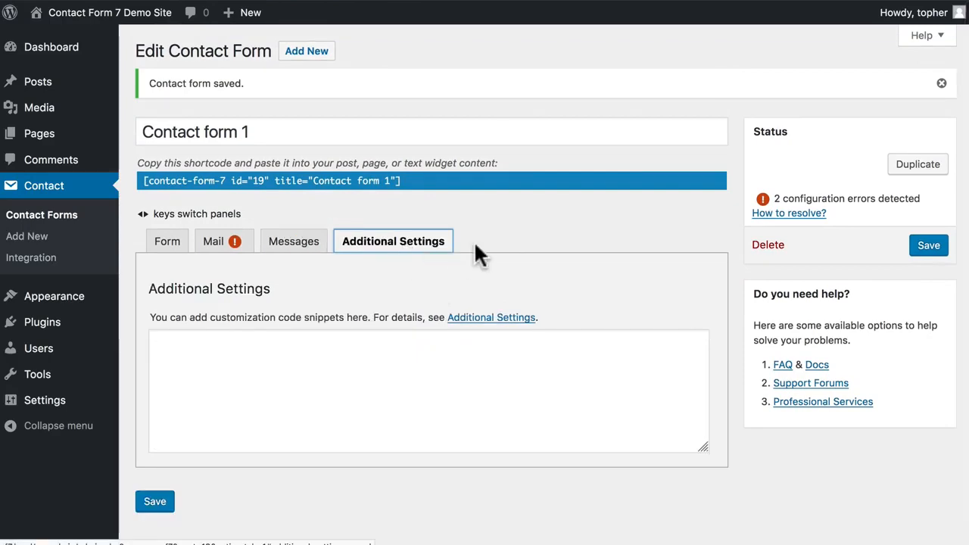
click(485, 318)
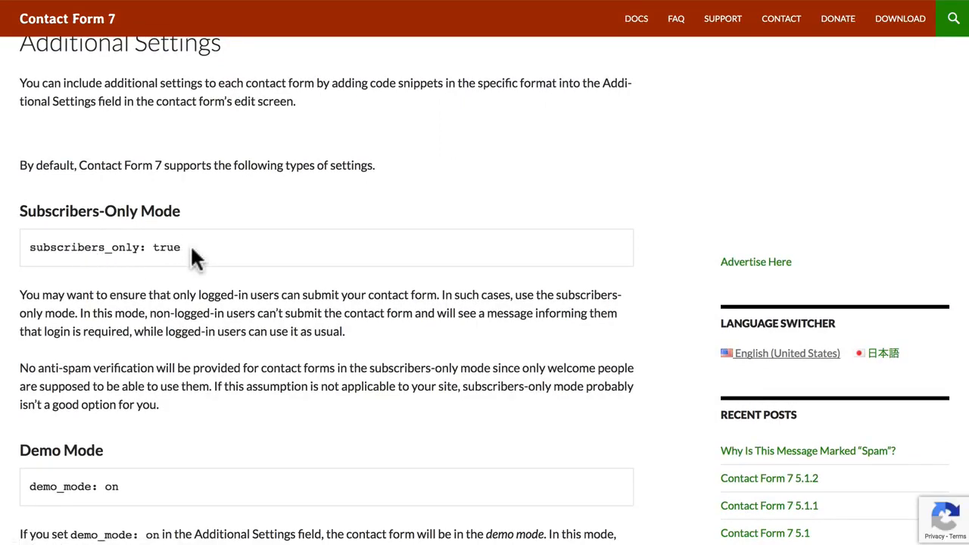
scroll(191, 250, down, 4)
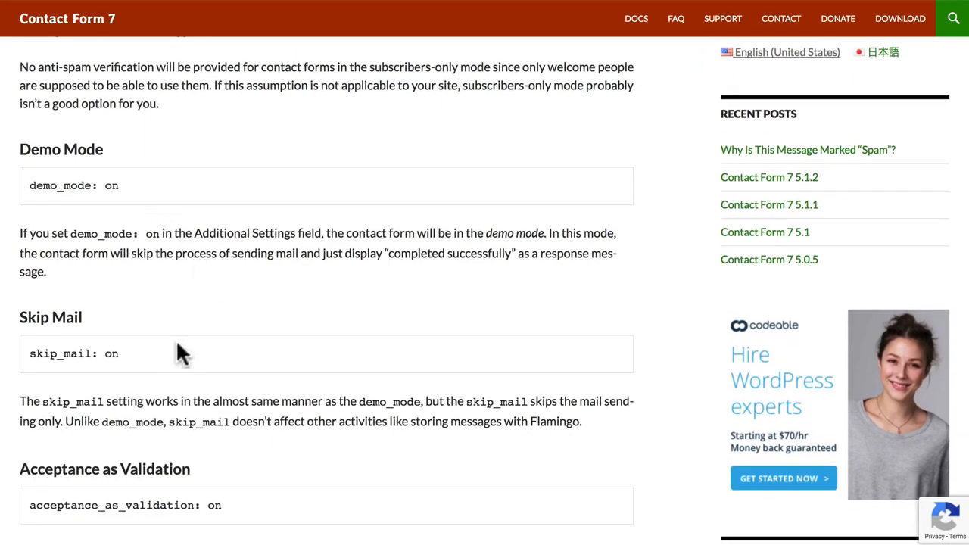
scroll(171, 350, down, 1)
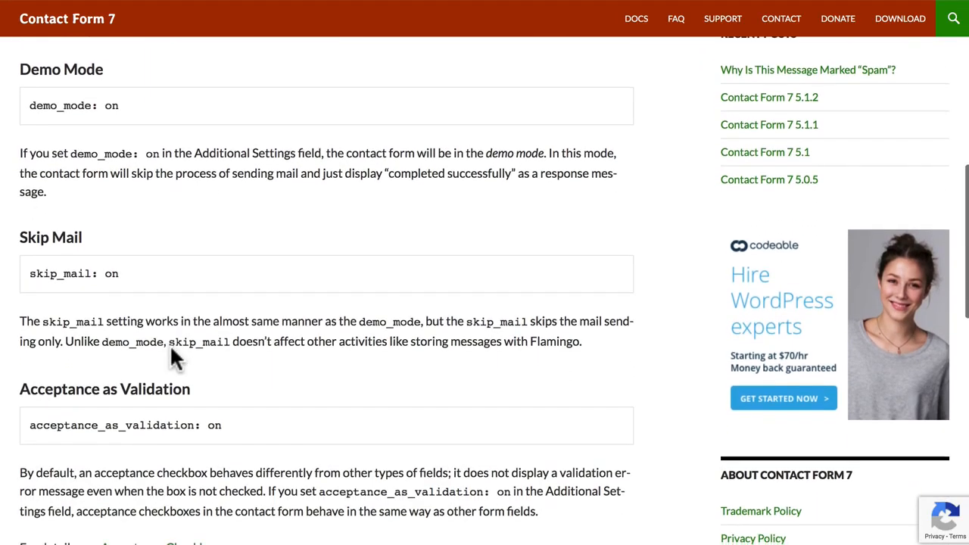
scroll(270, 256, up, 1)
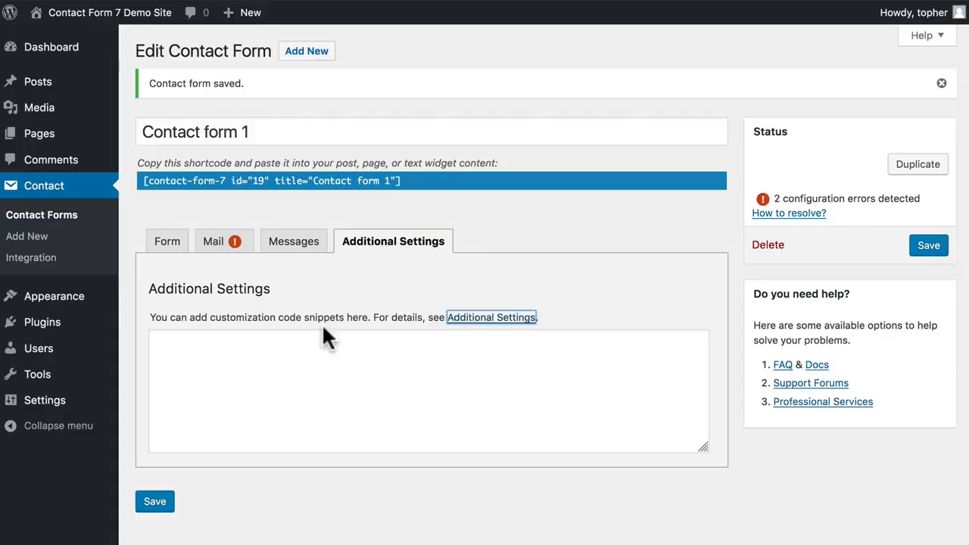
click(279, 348)
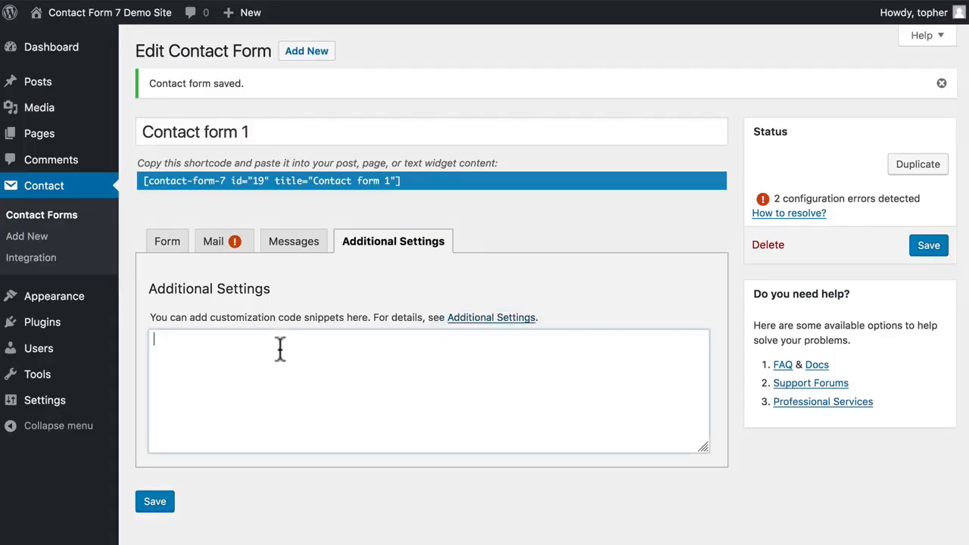
click(470, 207)
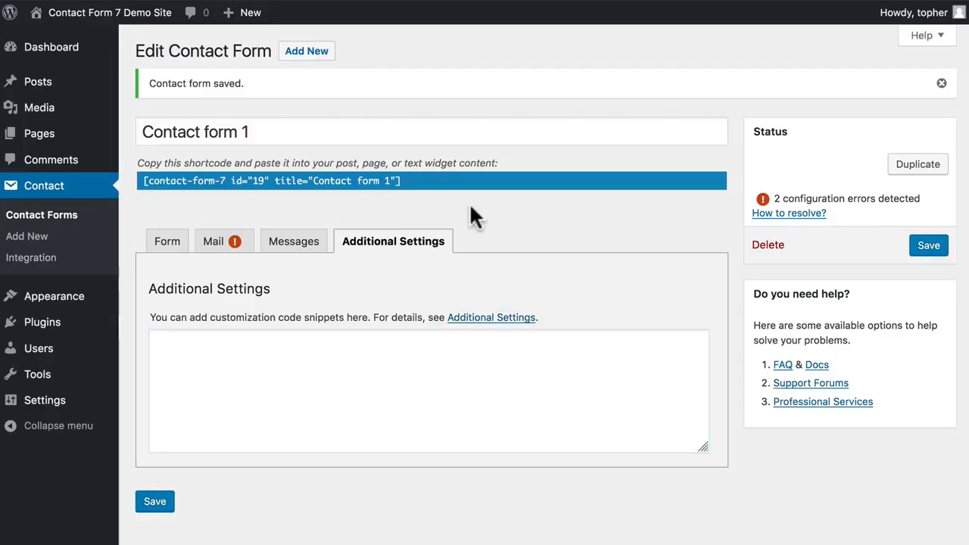
Copy the shortcode of Contact form 1 and open the site's Contact page for editing
click(404, 180)
key(ctrl+c)
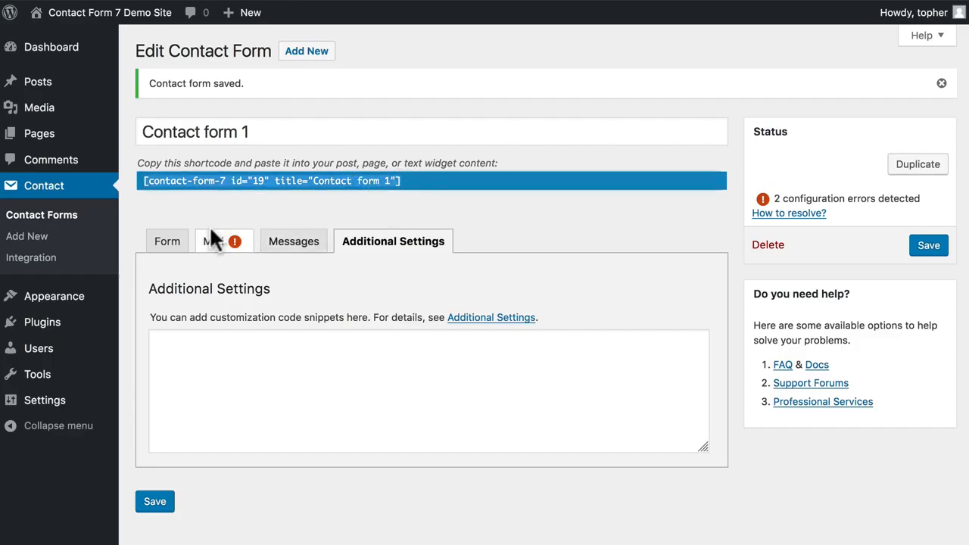
click(62, 223)
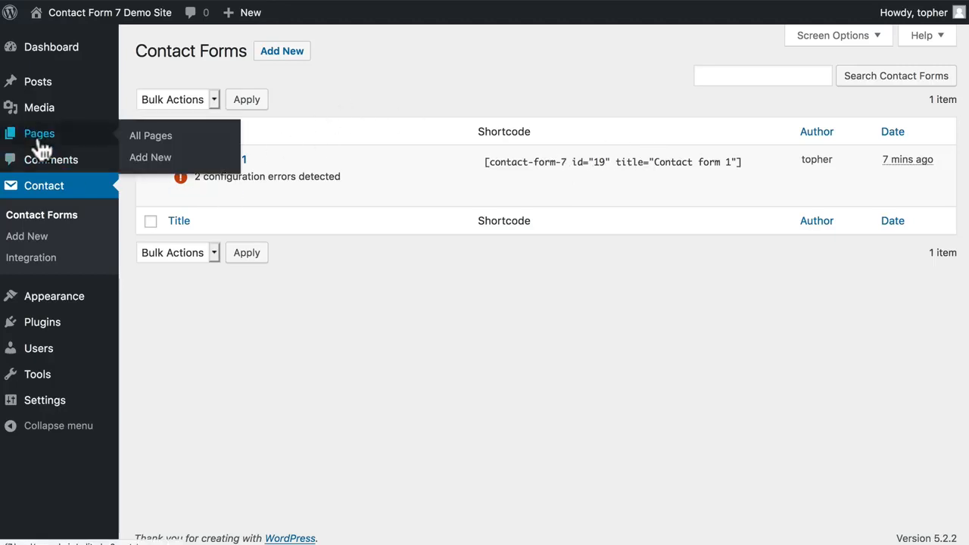
click(144, 137)
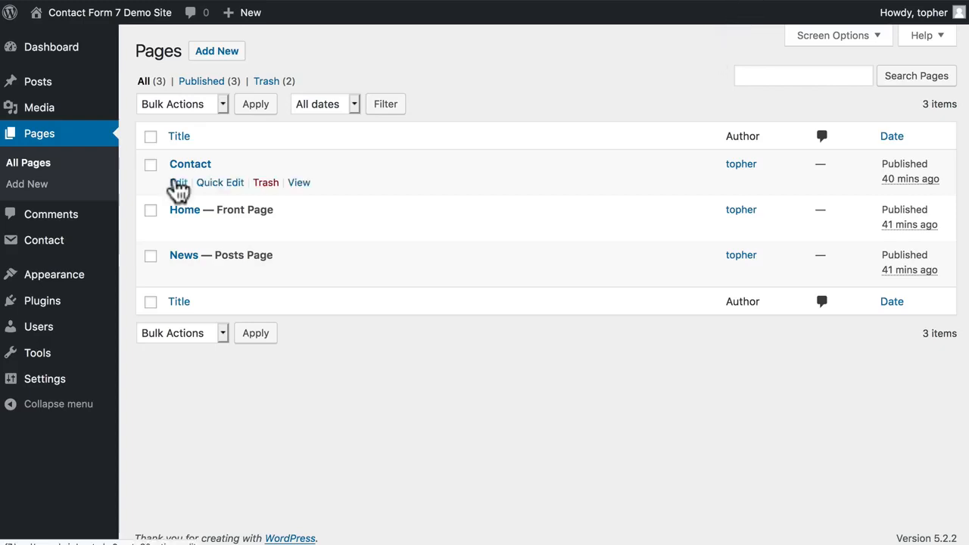
click(179, 183)
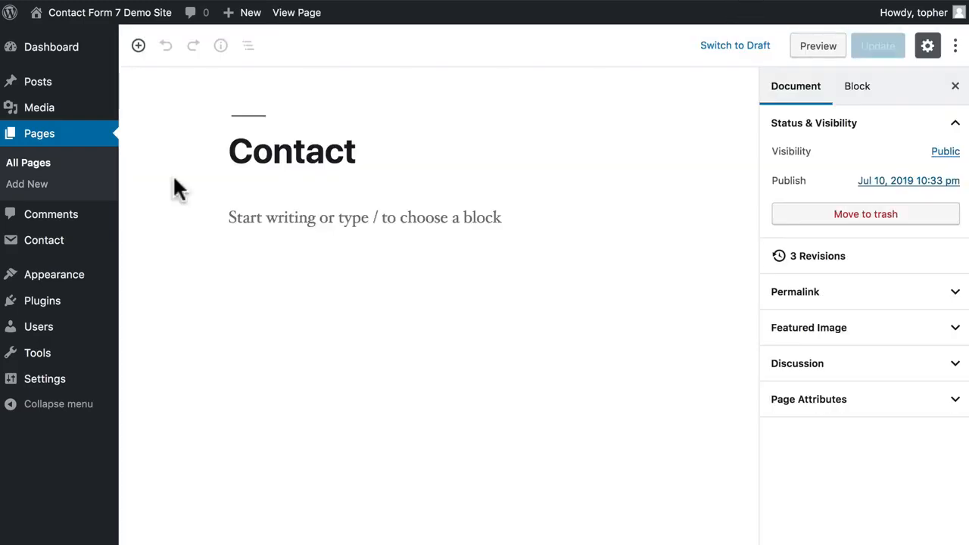
Paste the shortcode [contact-form-7 id="19" title="Contact form 1"] into the Contact page's empty body and update the page
click(354, 213)
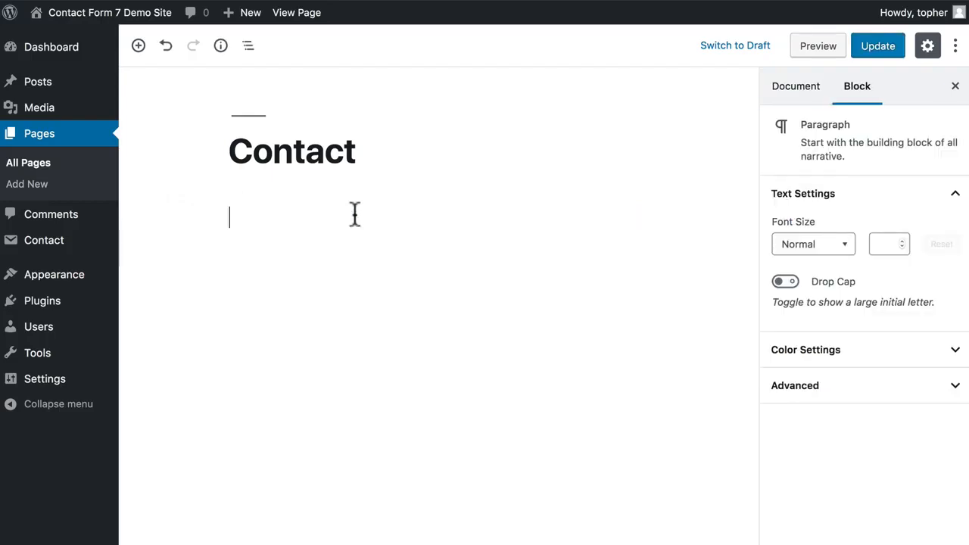
key(ctrl+v)
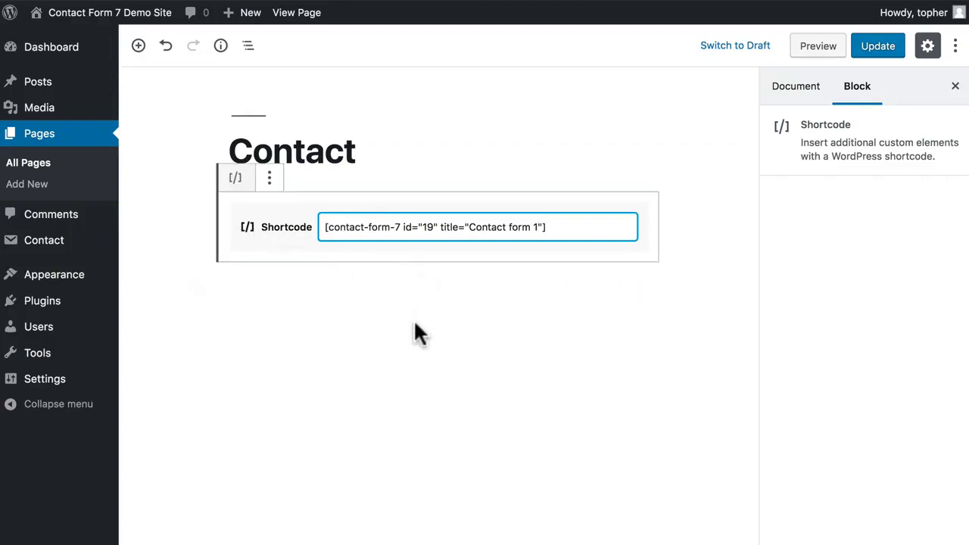
click(872, 53)
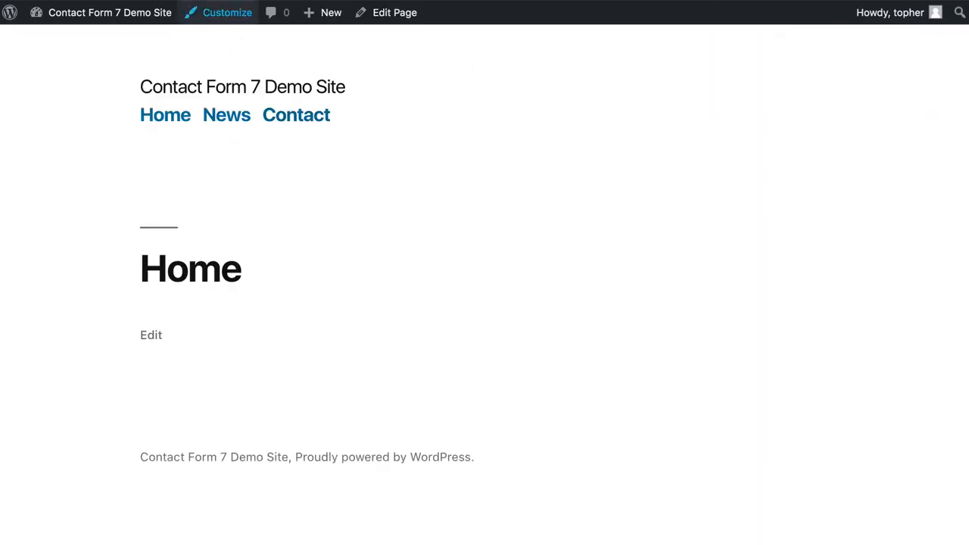
View the Contact page on the live site and check the labels and fields of the embedded form
click(311, 122)
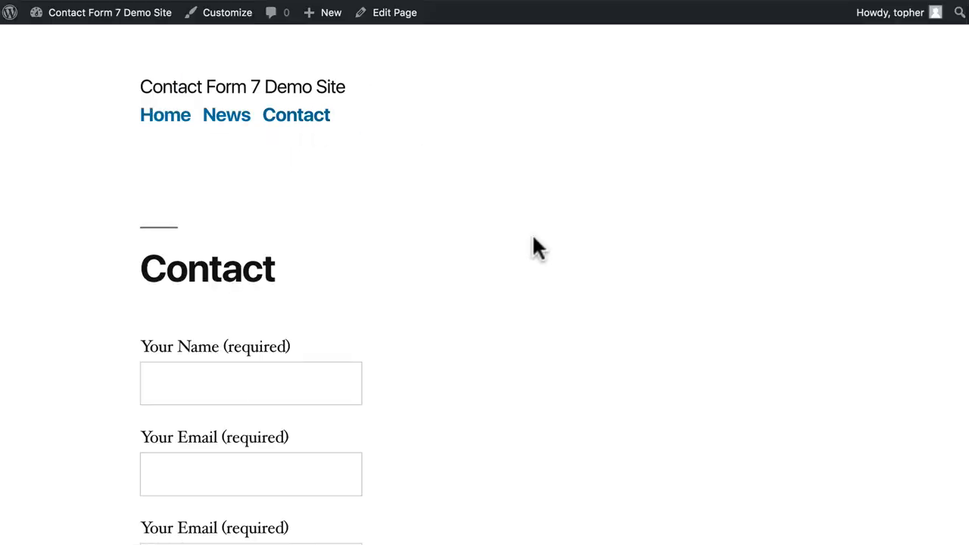
scroll(544, 276, down, 3)
scroll(545, 279, down, 2)
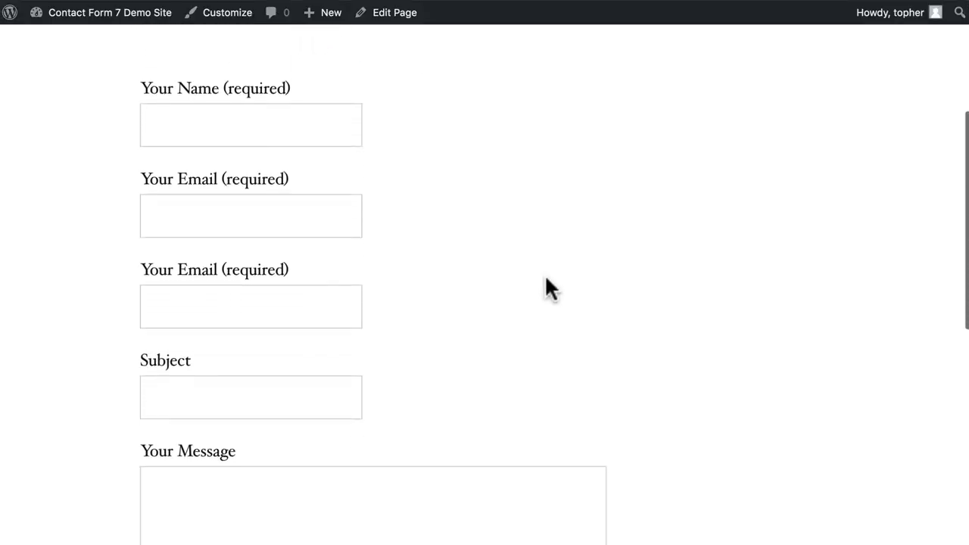
scroll(546, 278, up, 1)
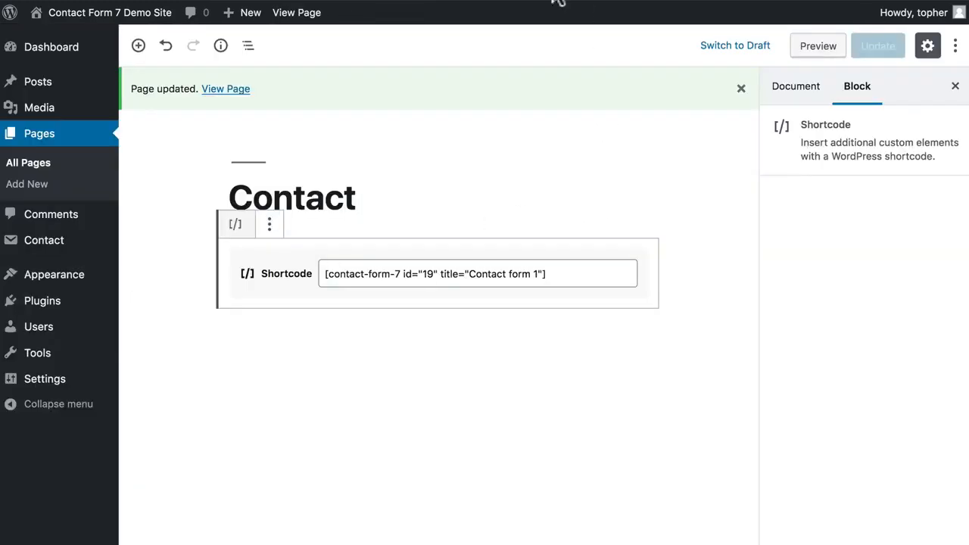
Change the telephone field's label in Contact form 1 to "Your Phone Number (required)" and save the form
mouse_move(47, 243)
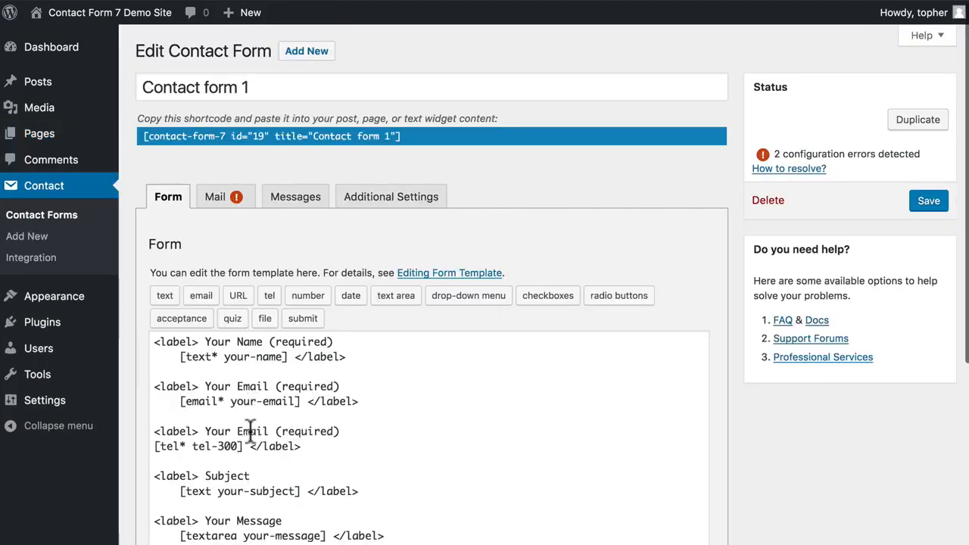
double_click(252, 432)
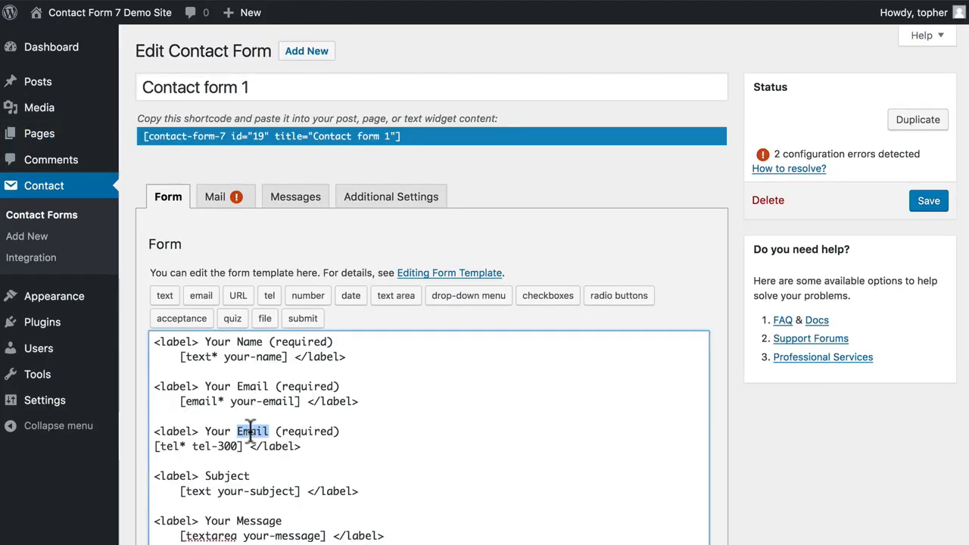
text(Phone Number)
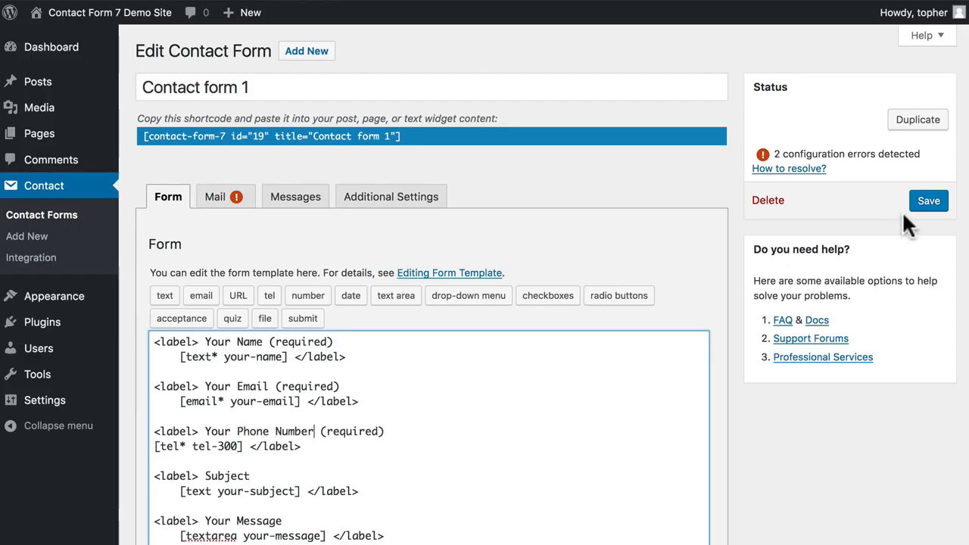
click(924, 201)
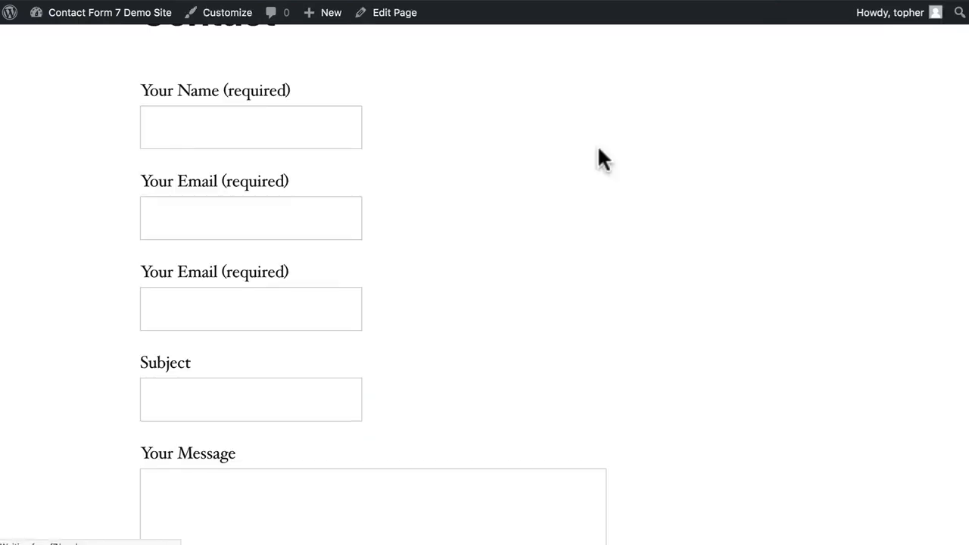
Reload the live Contact page, submit the form with all fields empty and check the validation messages
key(super+r)
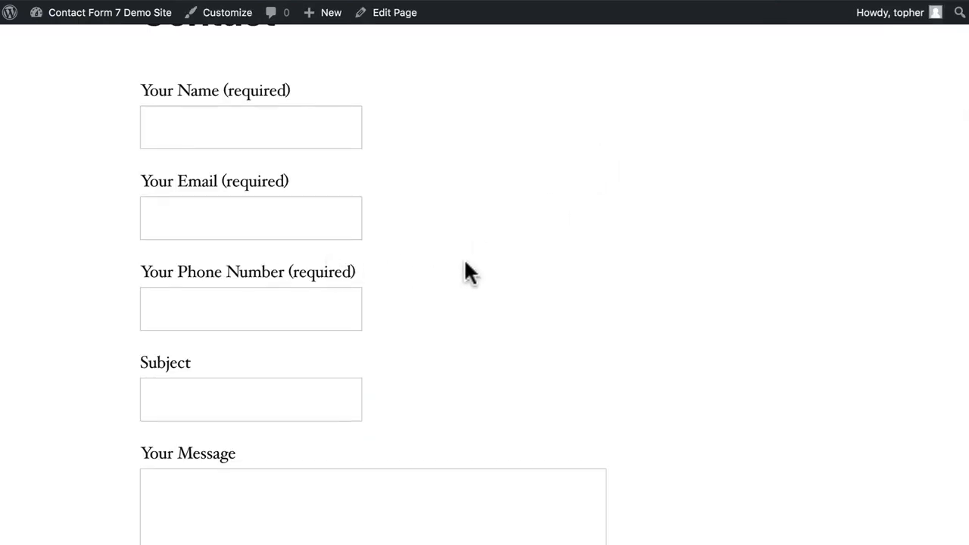
scroll(468, 272, down, 8)
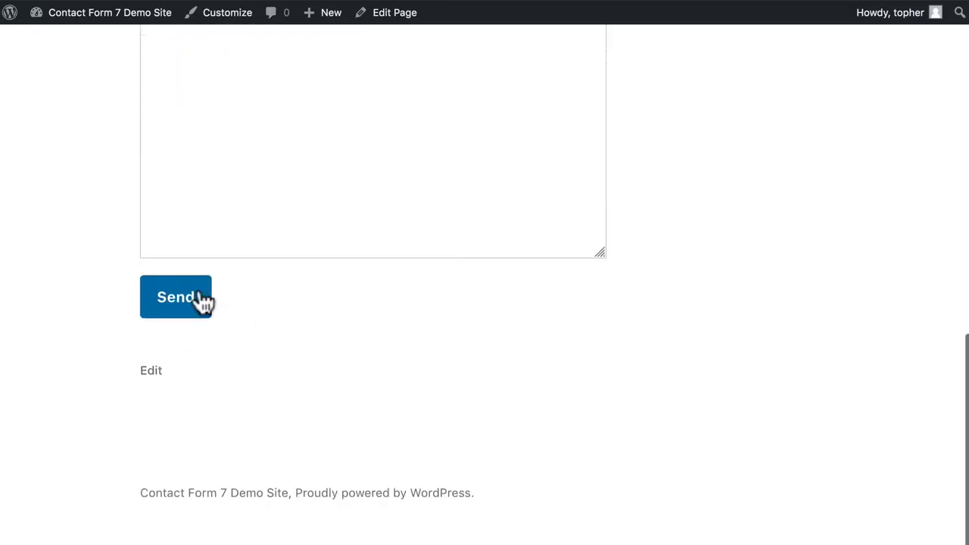
click(175, 296)
scroll(220, 303, down, 3)
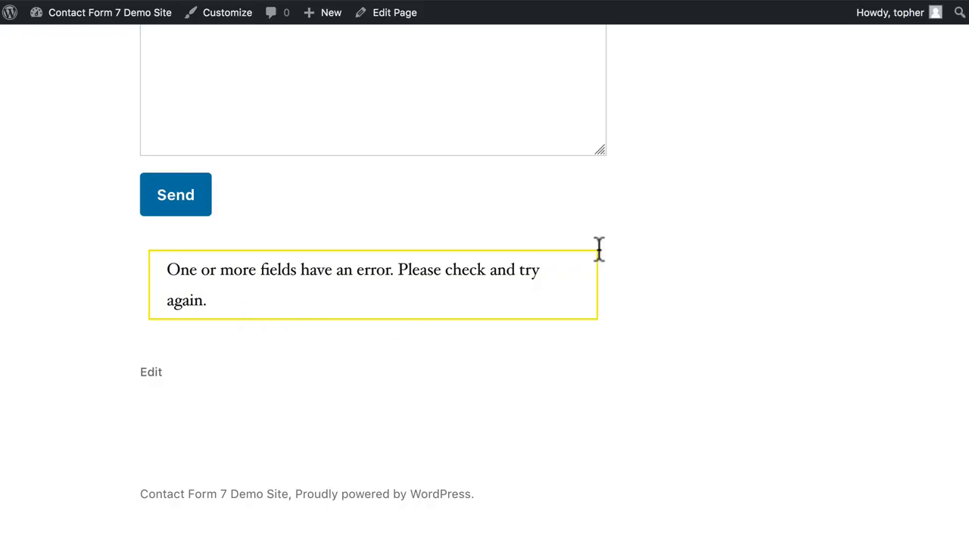
scroll(749, 227, up, 10)
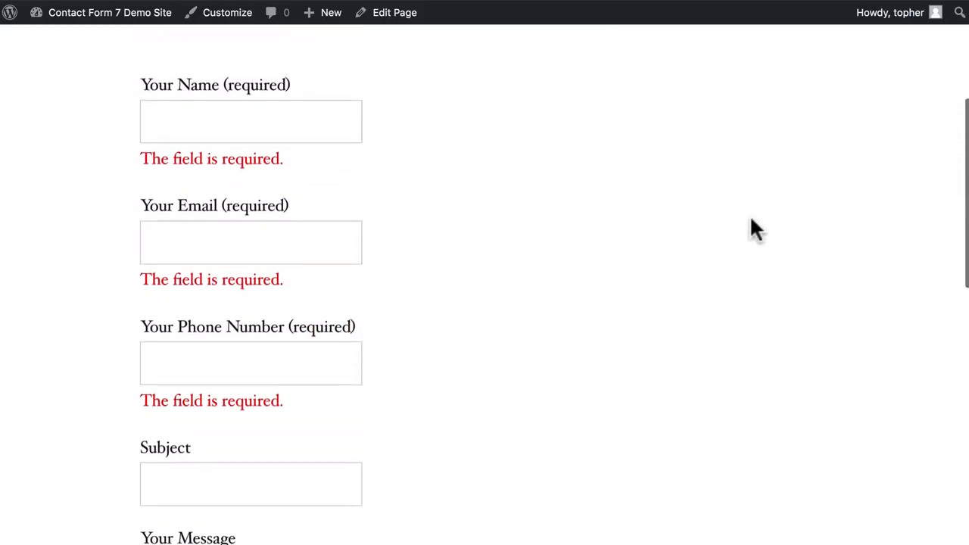
scroll(750, 218, up, 1)
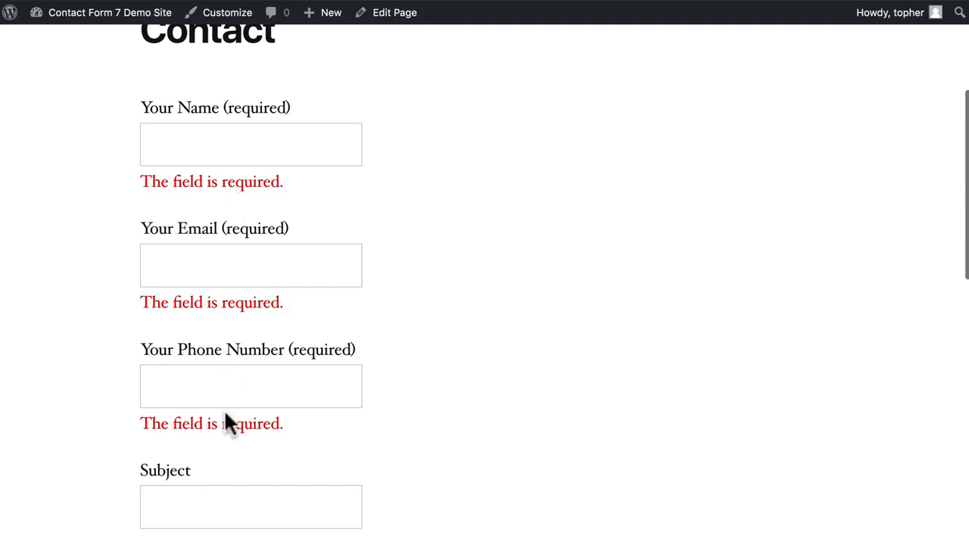
Test the phone number validation by submitting the form with "dd" as the phone number and reviewing the field messages
click(257, 387)
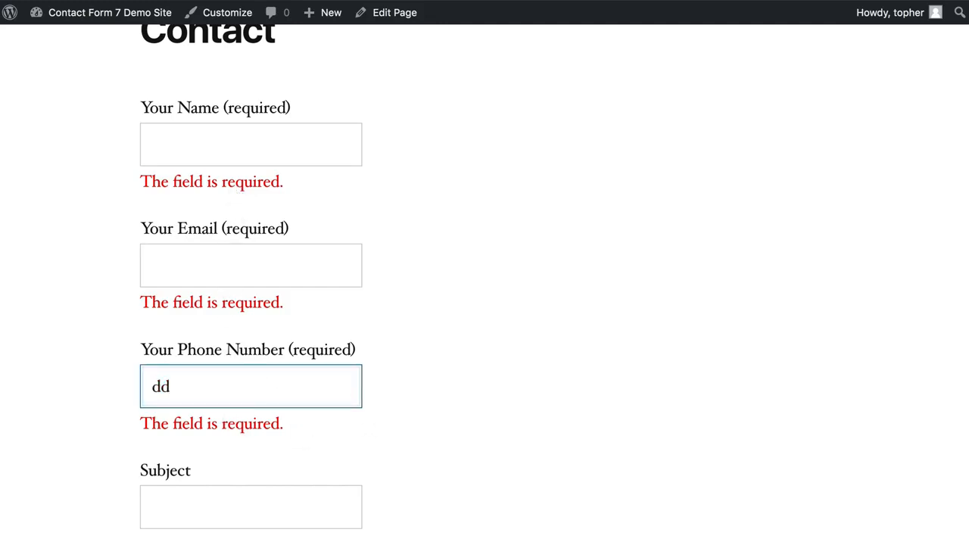
text(dd)
scroll(176, 465, down, 6)
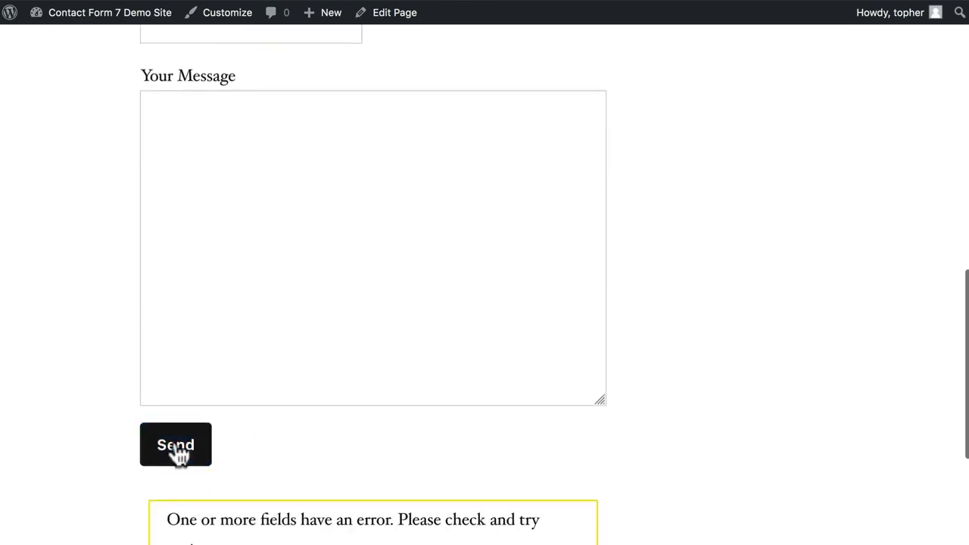
click(178, 450)
scroll(725, 212, up, 5)
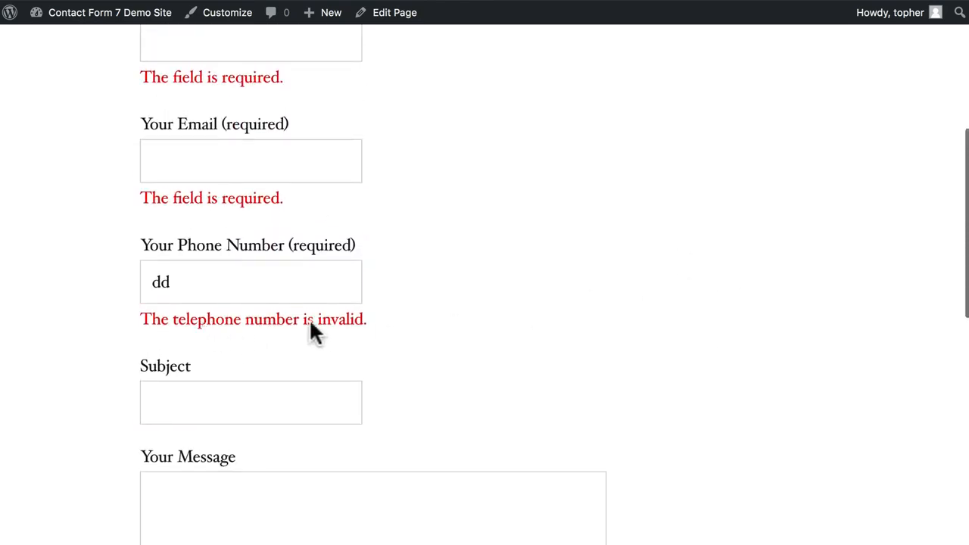
scroll(598, 46, up, 4)
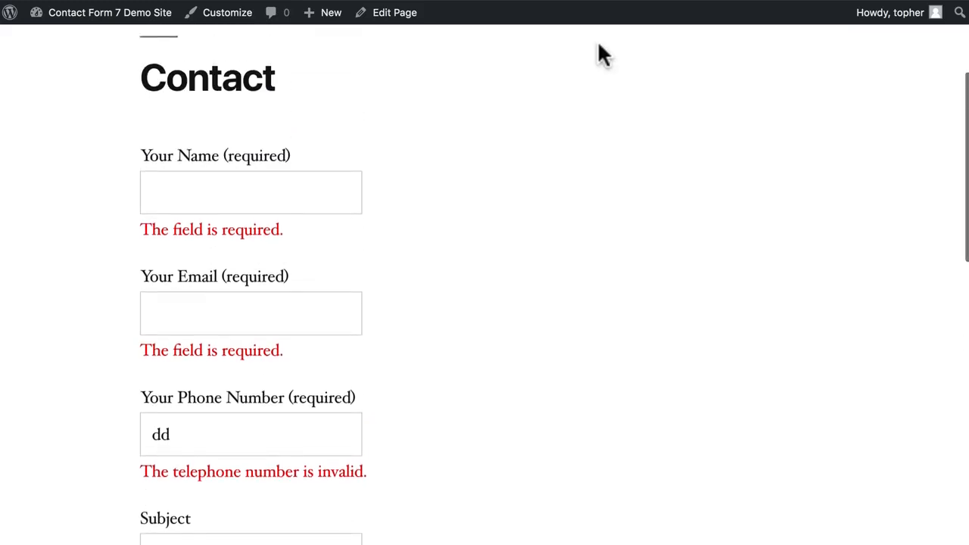
scroll(602, 53, down, 10)
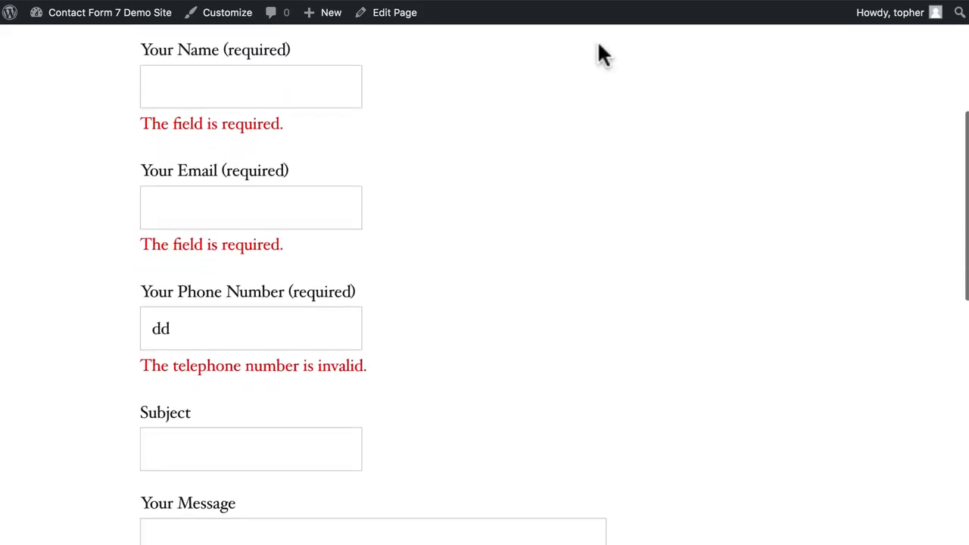
scroll(601, 53, up, 10)
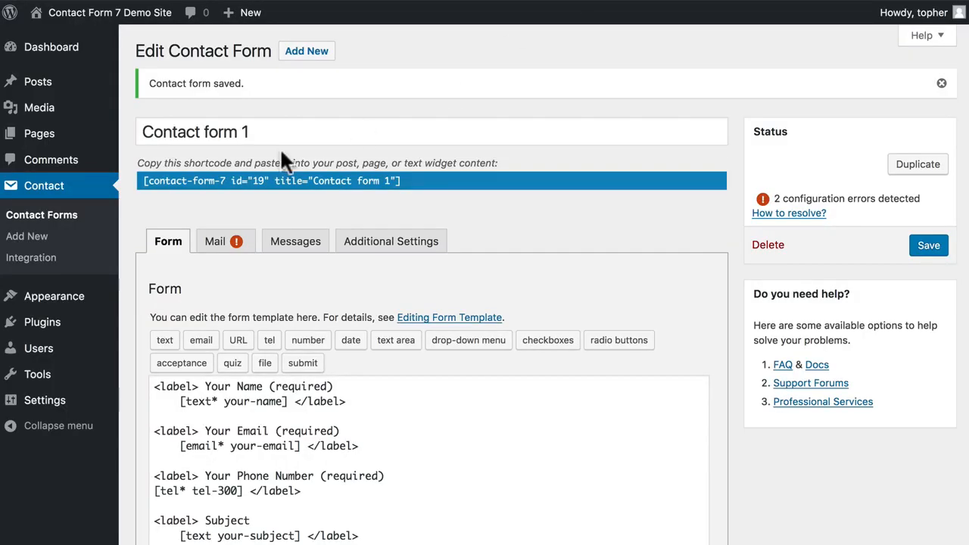
Search for new plugins with "ultimate Gutenberg", then install and activate Gutenberg Blocks – Ultimate Addons for Gutenberg
mouse_move(47, 324)
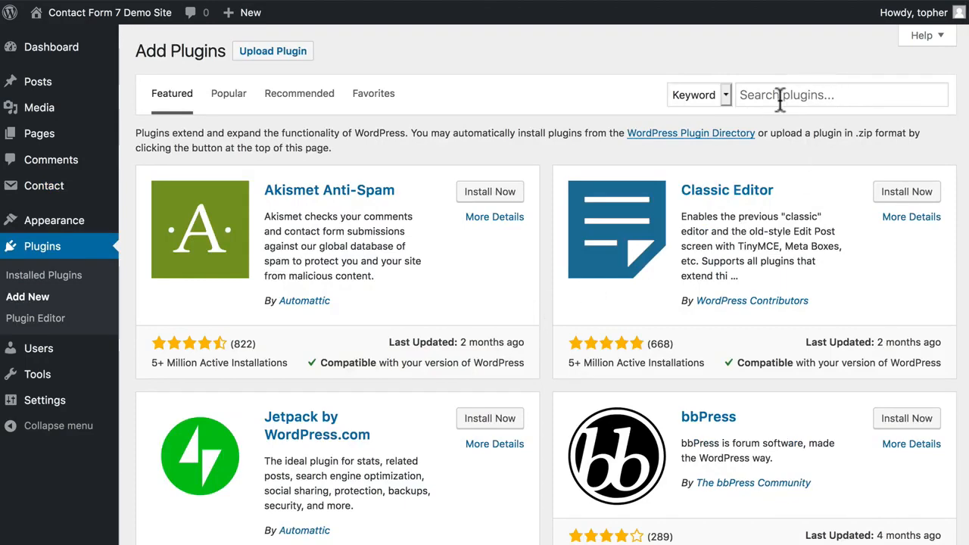
click(779, 94)
text(ultimate Gutenberg)
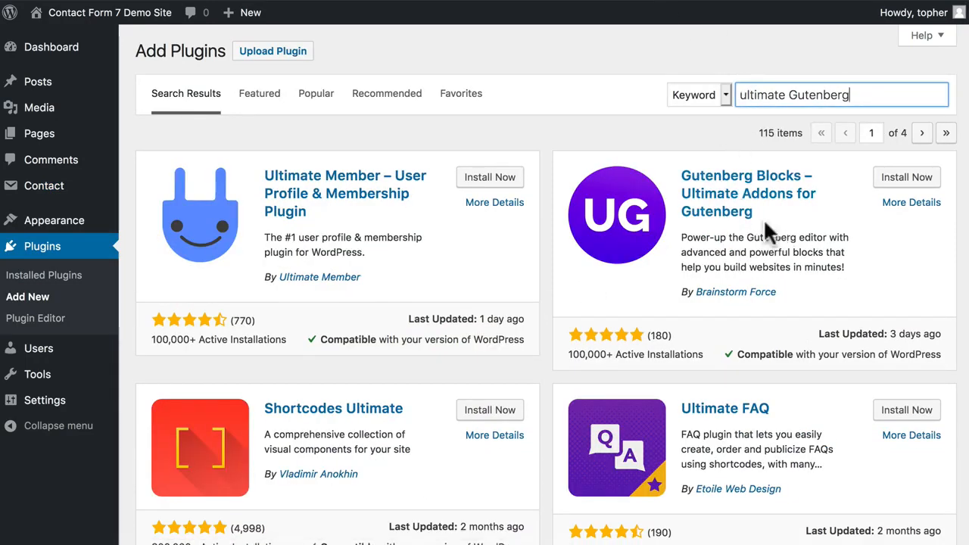
click(903, 179)
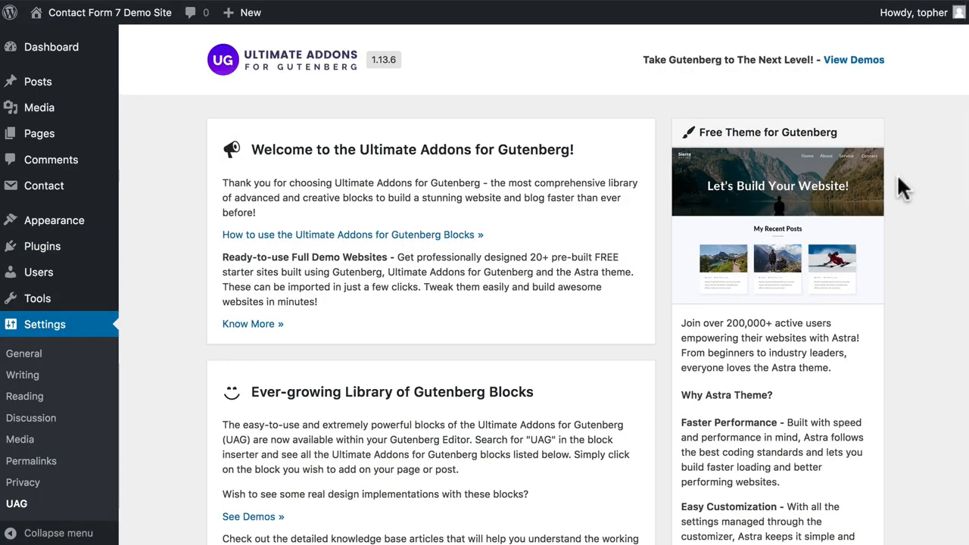
Open the Contact page for editing and remove its Shortcode block
mouse_move(22, 134)
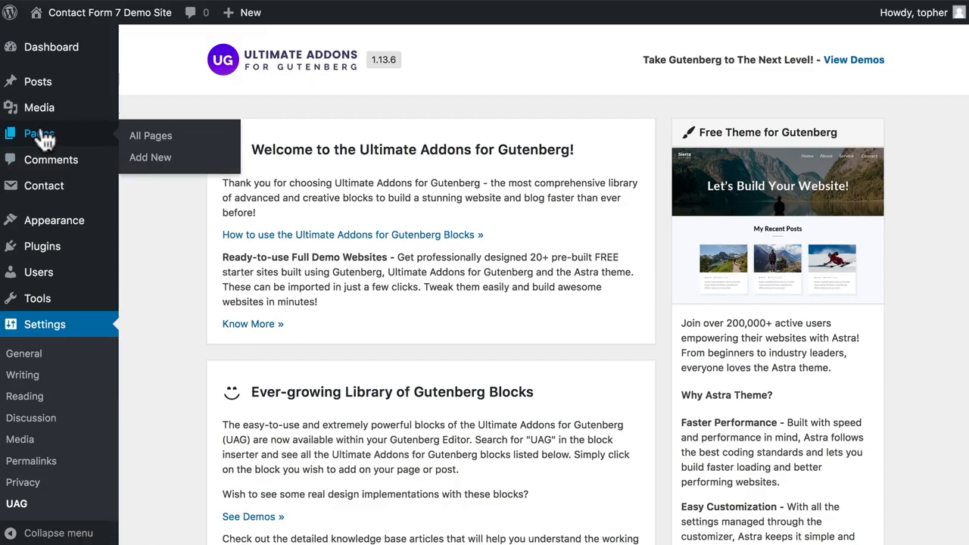
click(156, 138)
click(177, 184)
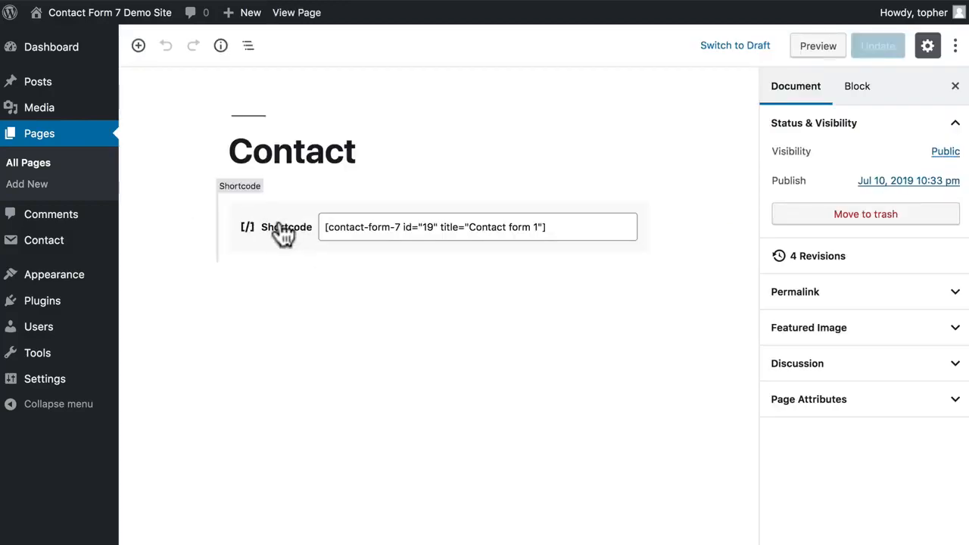
click(282, 234)
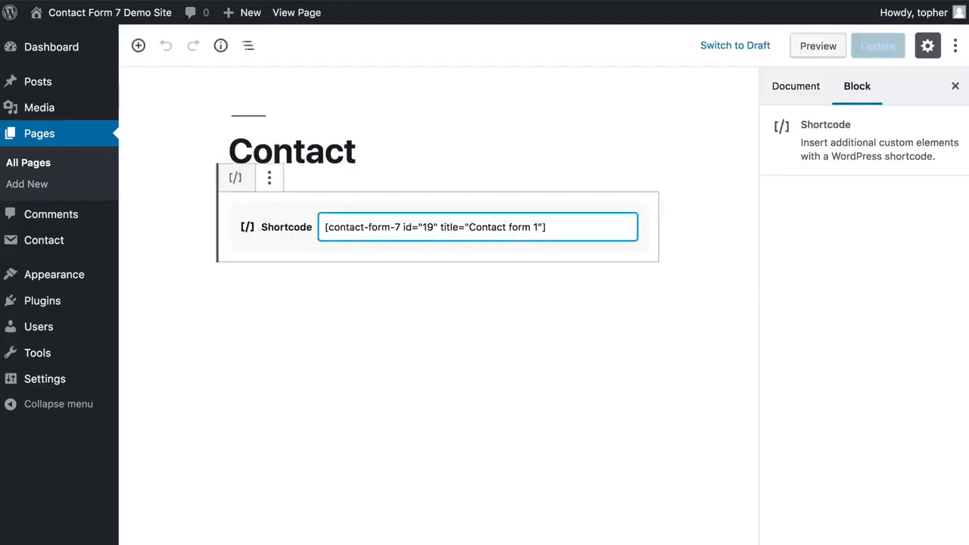
click(270, 182)
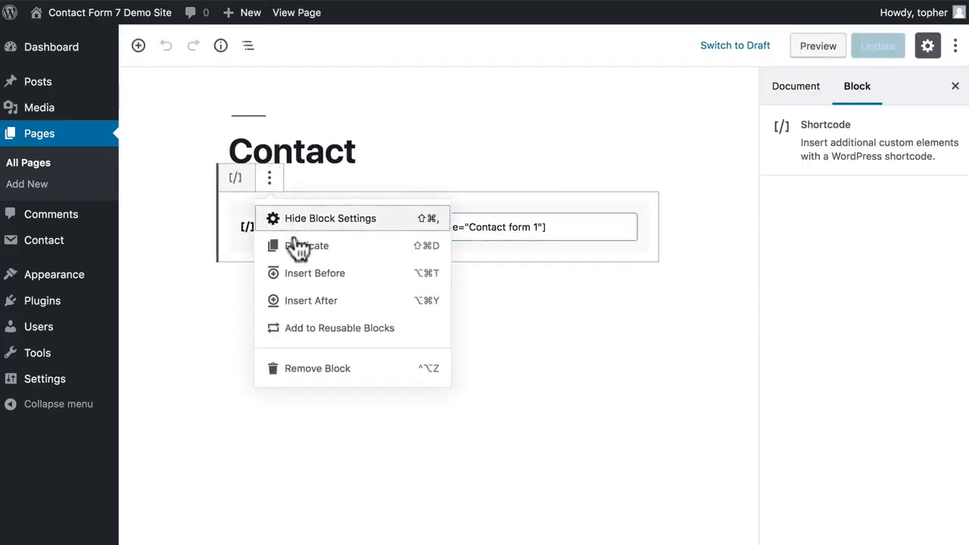
click(317, 370)
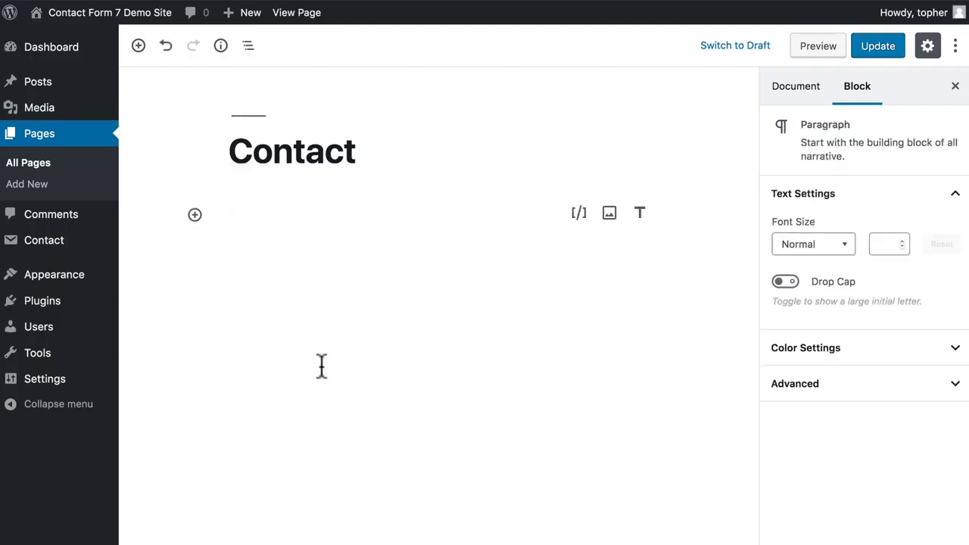
Insert a Contact Form 7 Styler block from Ultimate Addons Blocks below the Contact title and assign Contact Form 1 to it
click(196, 216)
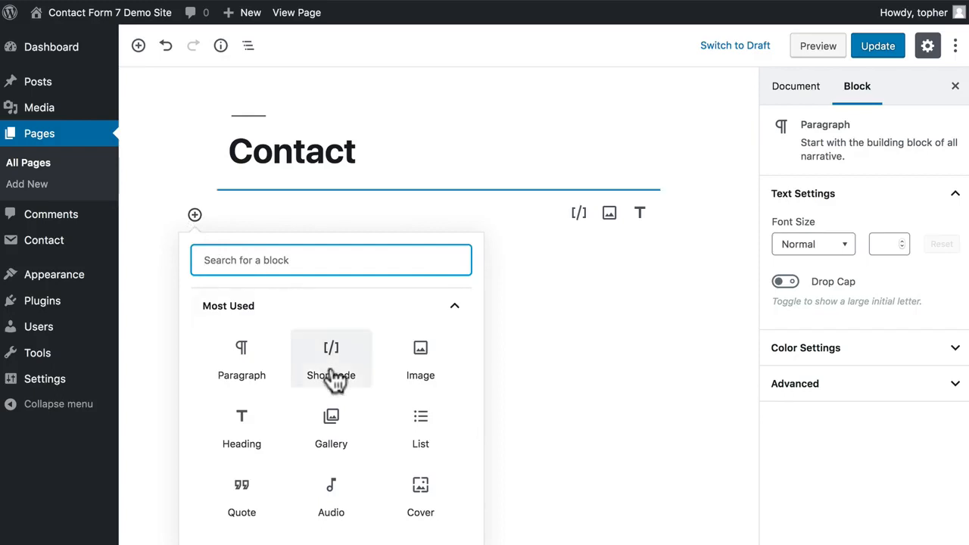
scroll(335, 380, down, 2)
scroll(335, 380, down, 5)
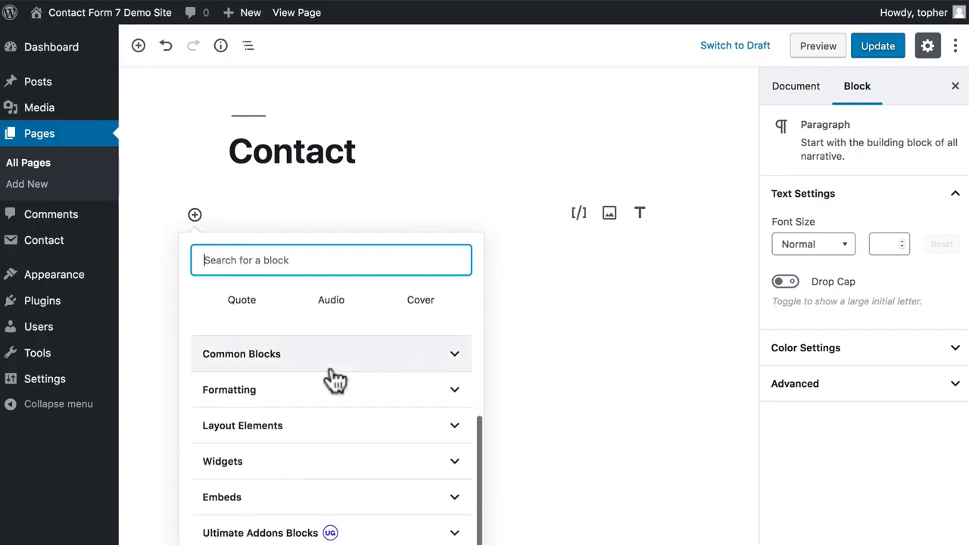
click(426, 534)
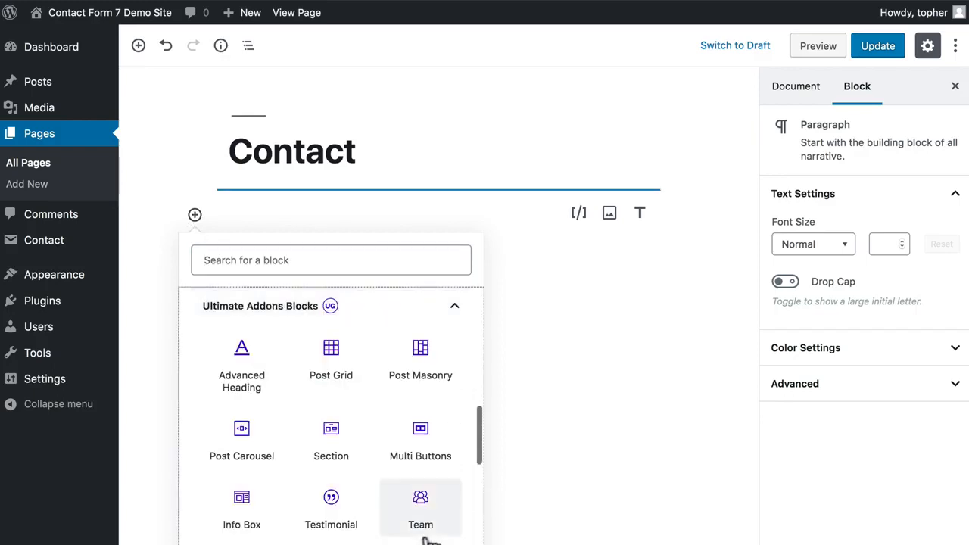
scroll(428, 530, down, 3)
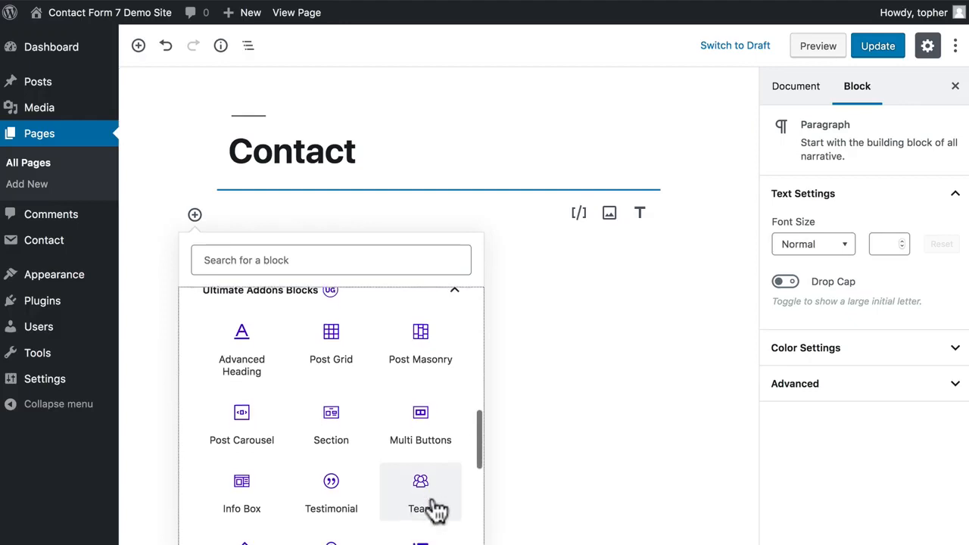
scroll(438, 512, down, 5)
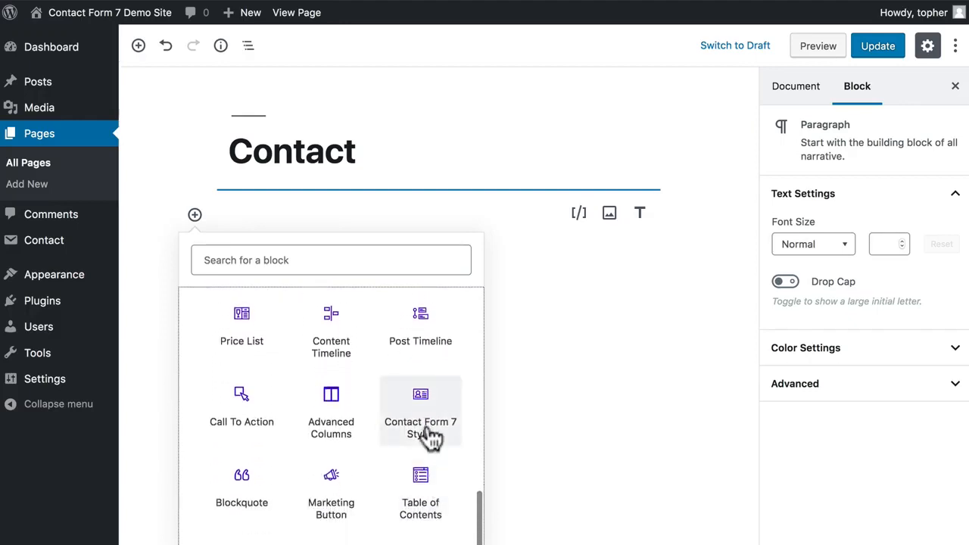
click(427, 426)
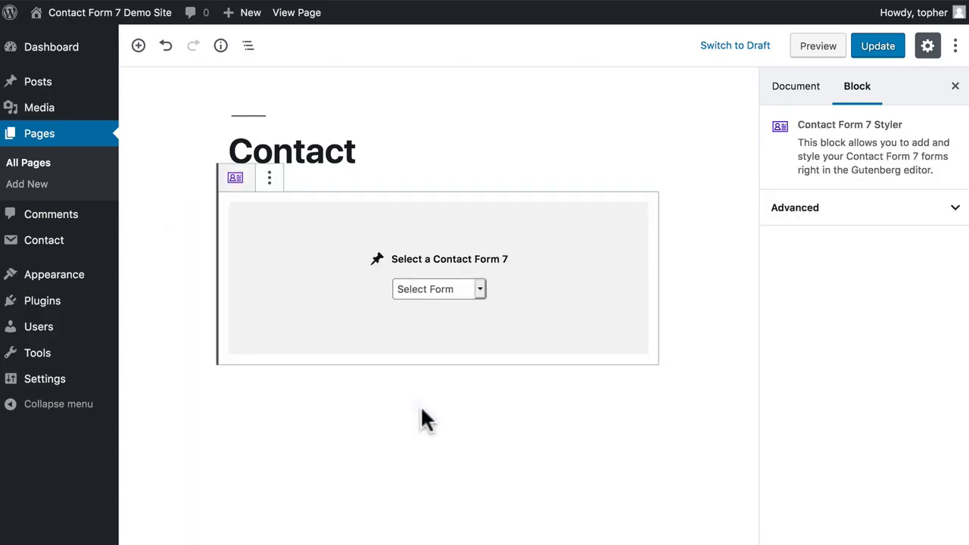
click(438, 290)
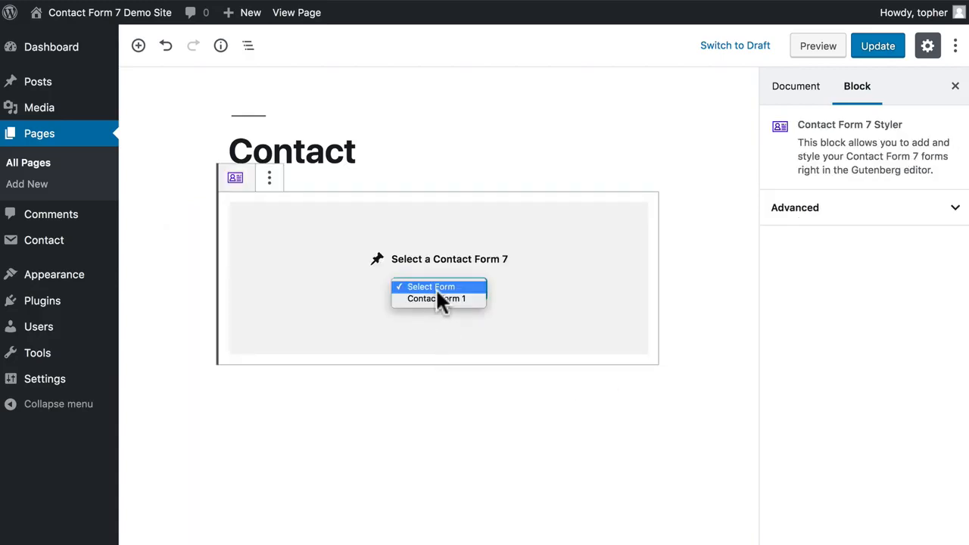
click(436, 297)
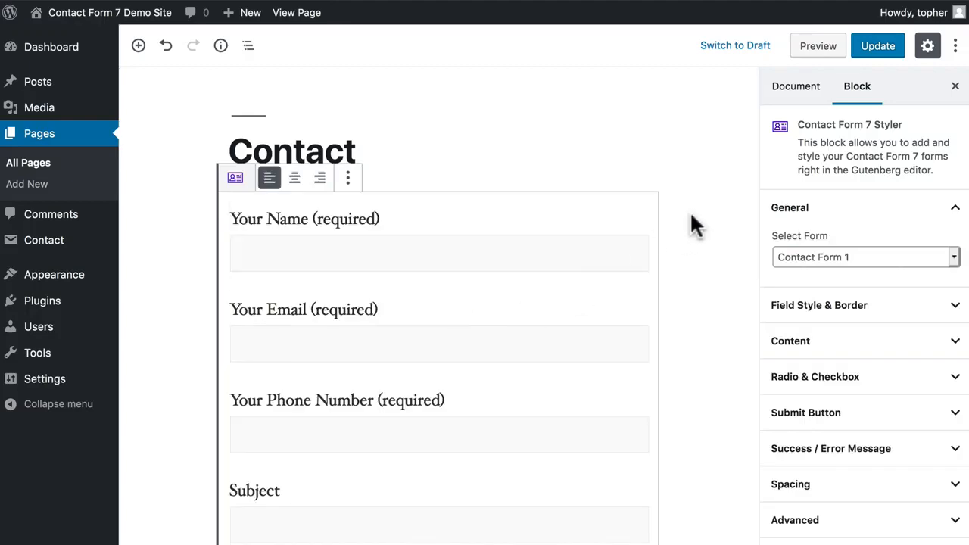
Set the contact form's field style to Underline with a blue border color
scroll(700, 270, down, 3)
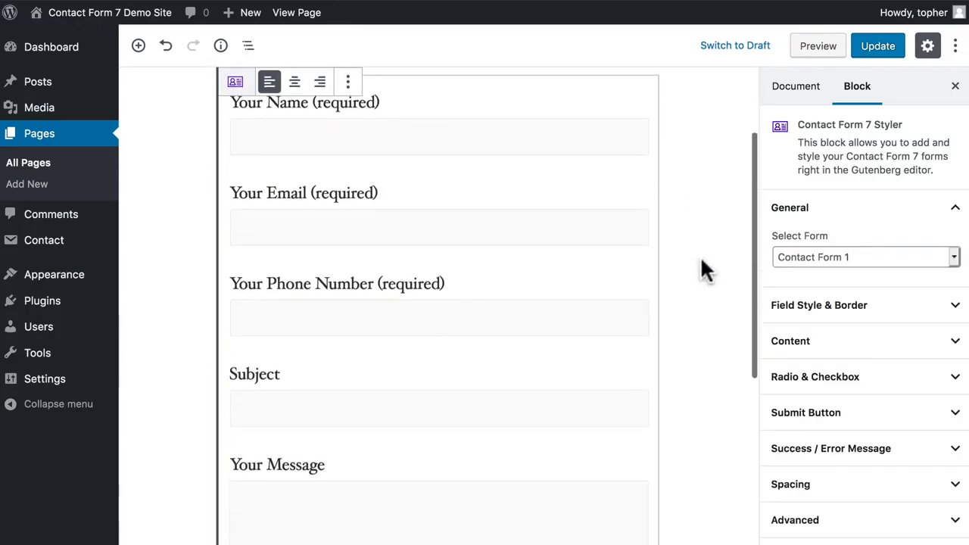
scroll(702, 261, up, 2)
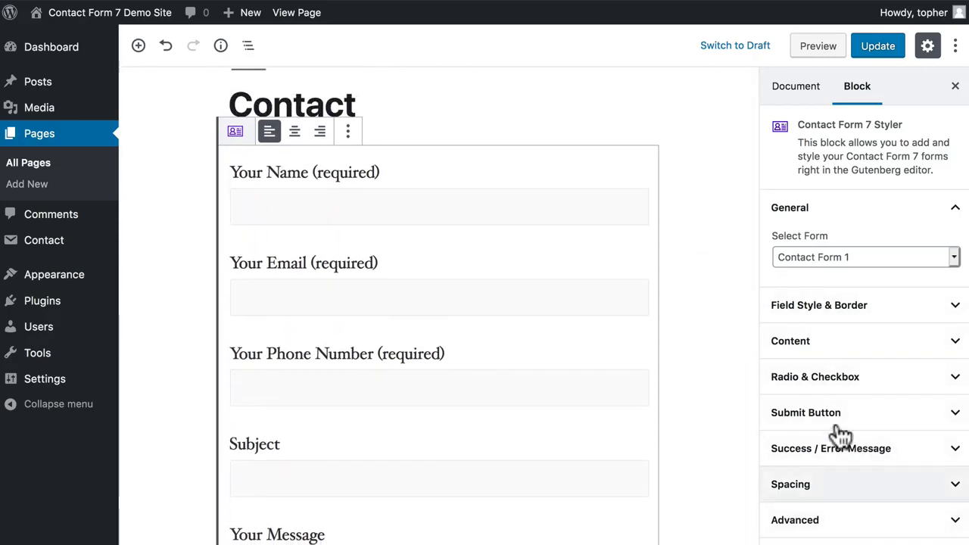
click(852, 318)
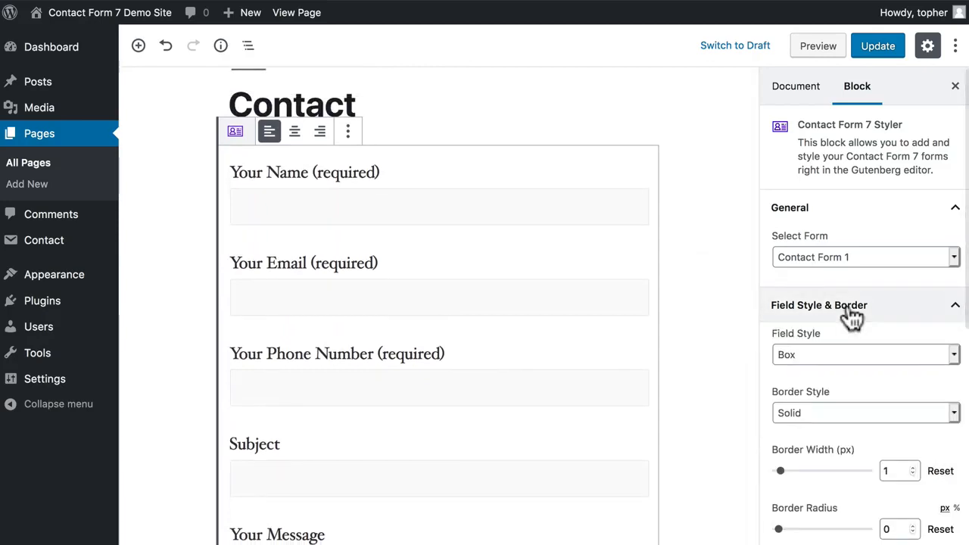
click(832, 357)
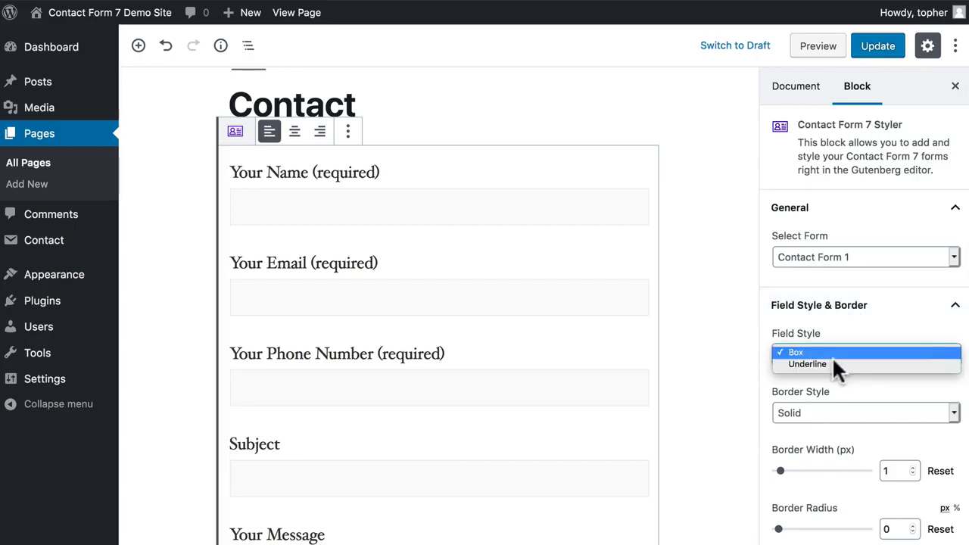
click(833, 362)
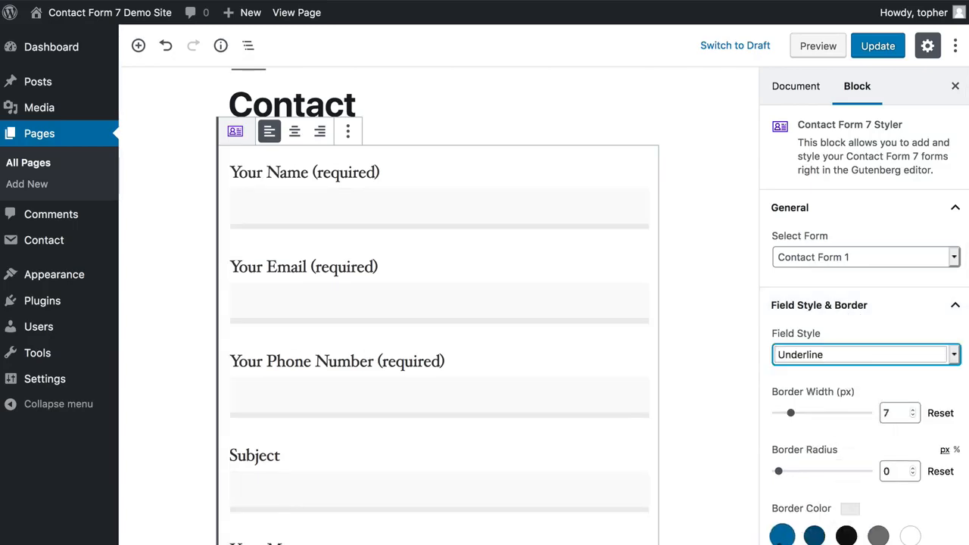
click(782, 535)
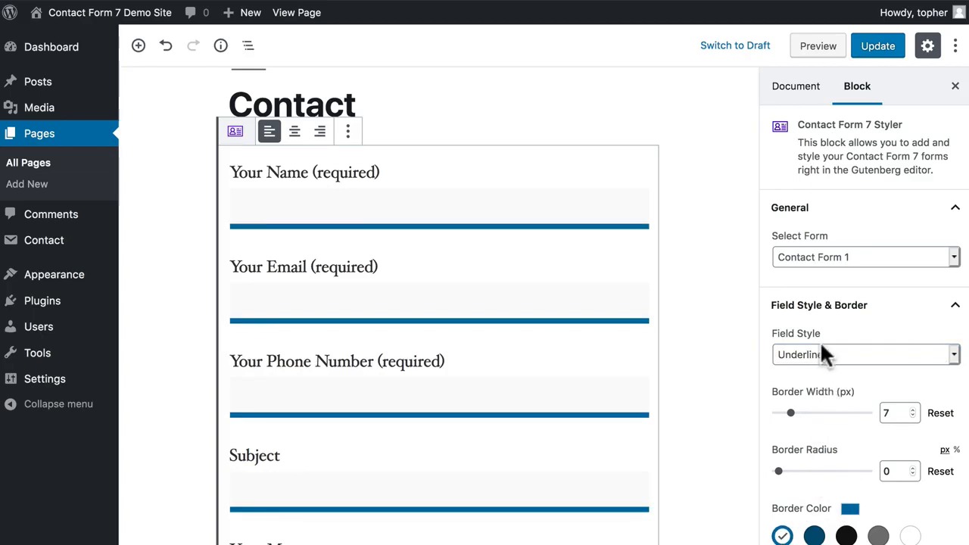
Examine the remaining border options and the Content settings for label, input and field background styling
scroll(824, 324, down, 5)
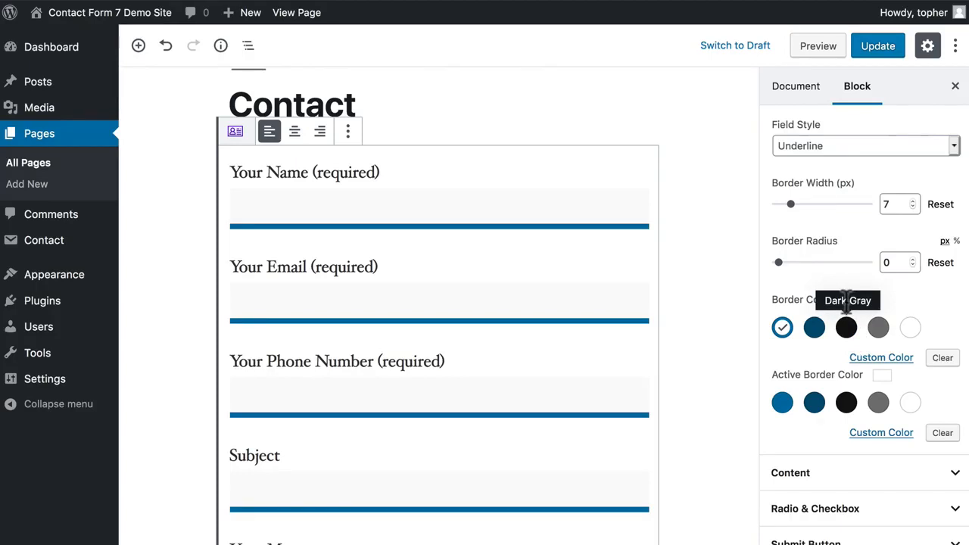
click(952, 481)
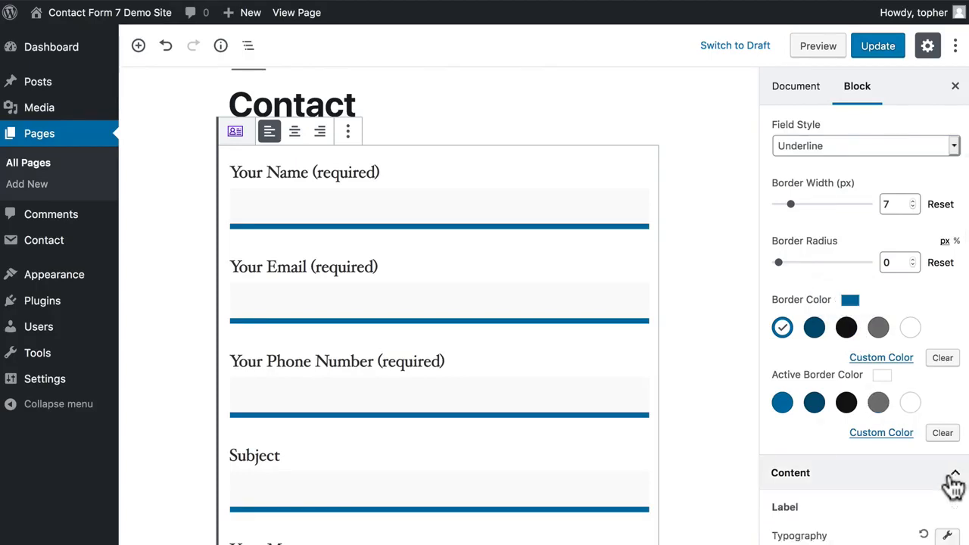
scroll(954, 482, down, 5)
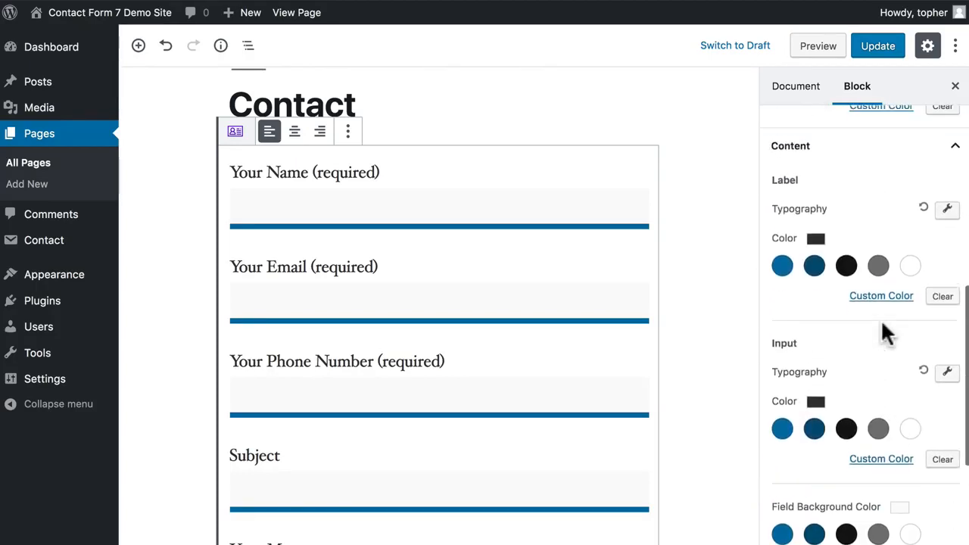
scroll(886, 331, up, 1)
scroll(885, 331, down, 4)
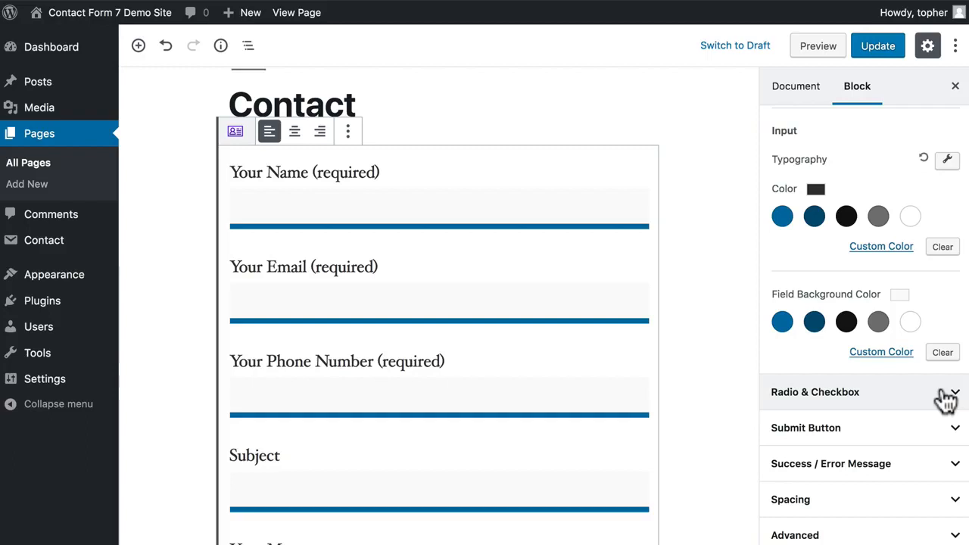
Try the Right, Justified and Center alignments for the submit button and set it back to Left
scroll(515, 331, down, 5)
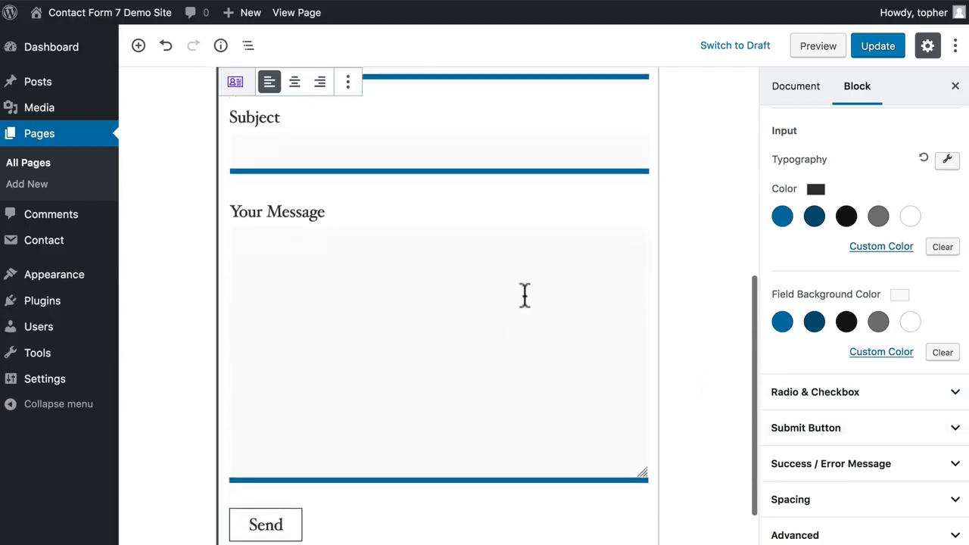
scroll(524, 280, down, 2)
click(814, 438)
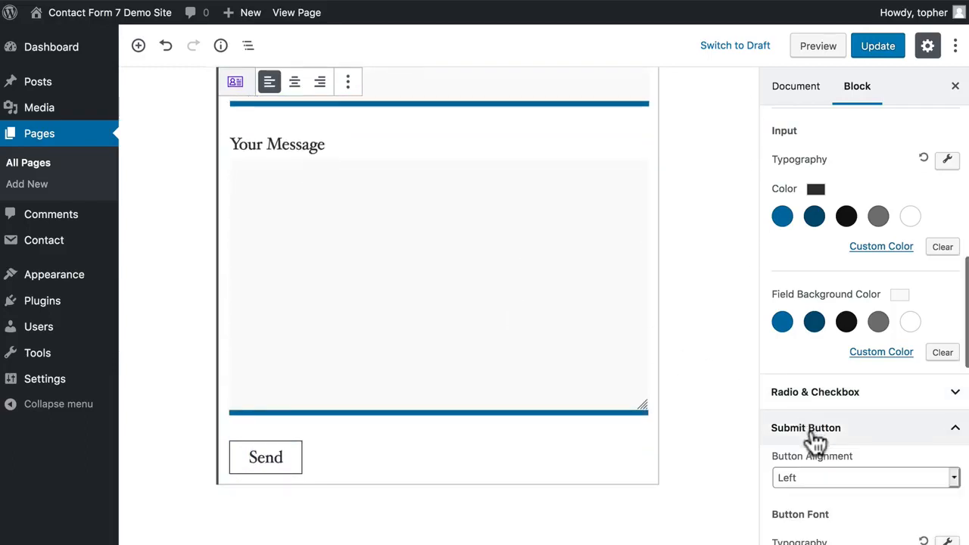
scroll(814, 439, down, 4)
click(813, 280)
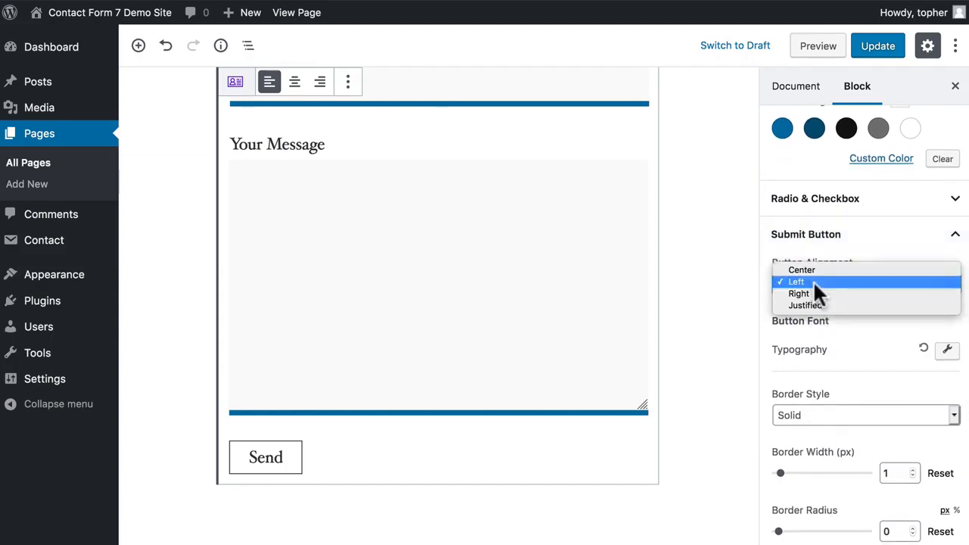
click(809, 293)
click(809, 285)
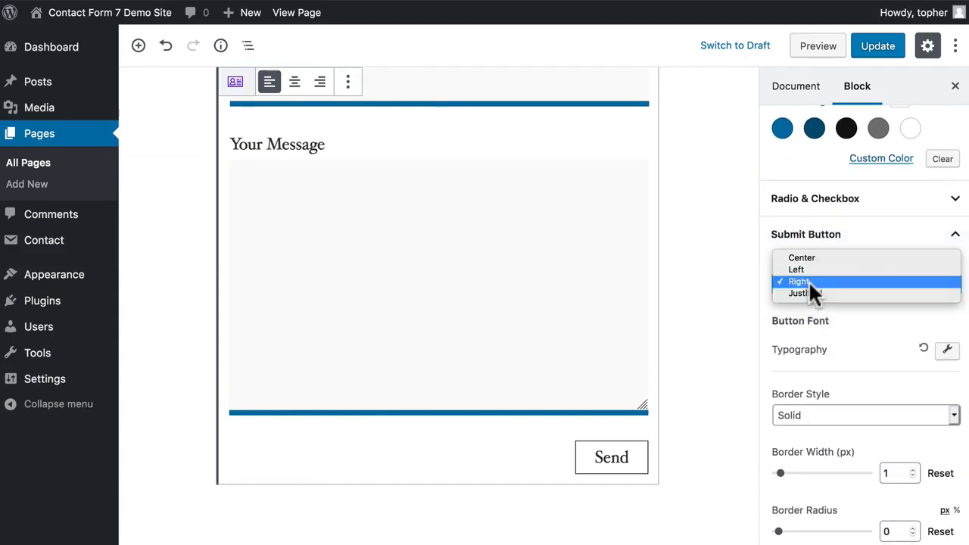
click(807, 293)
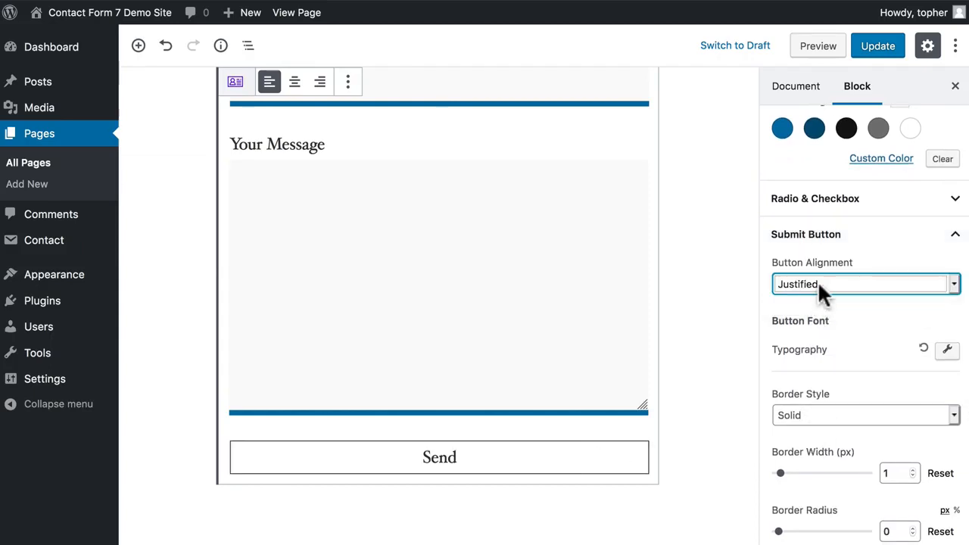
click(819, 280)
click(813, 244)
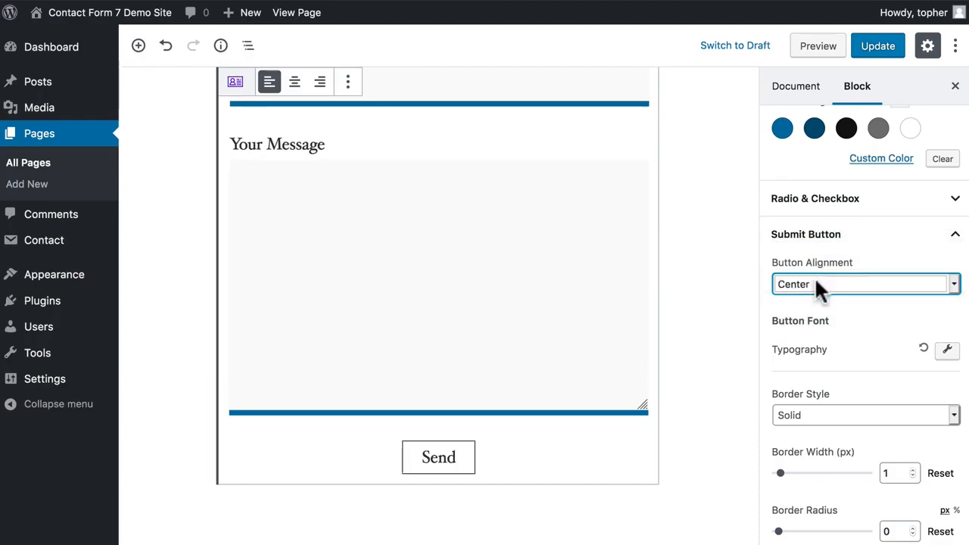
click(814, 278)
click(810, 291)
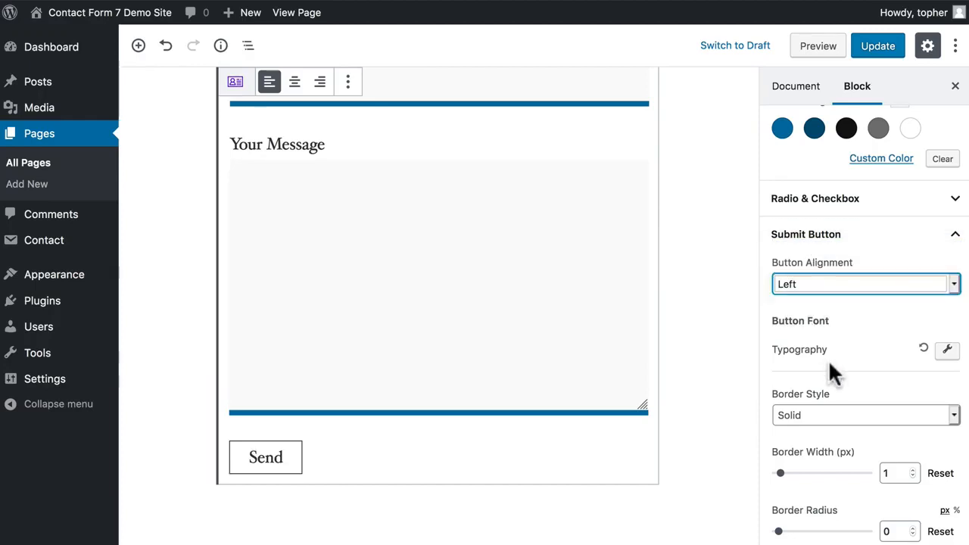
Examine the styler block's submit button, Success / Error Message, Spacing and Advanced settings
scroll(828, 359, down, 8)
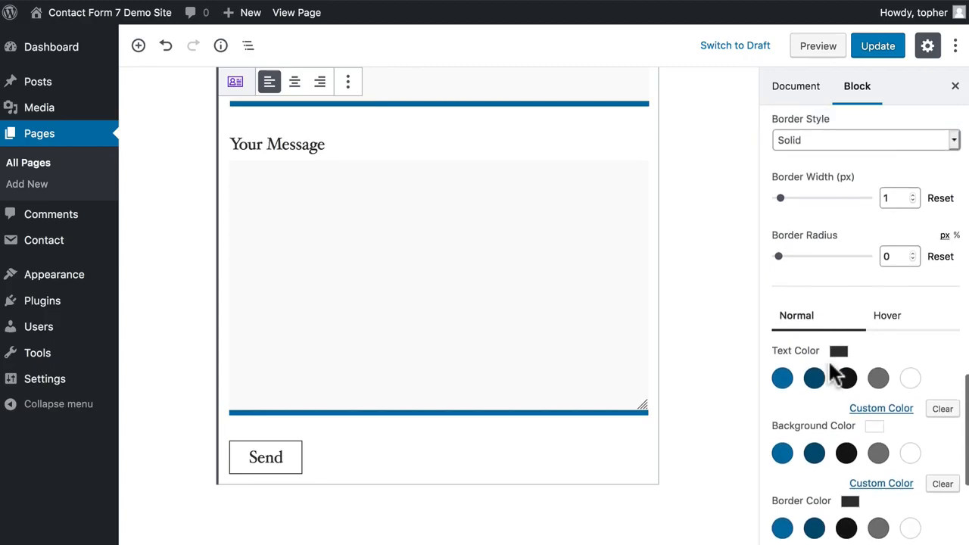
scroll(831, 374, down, 8)
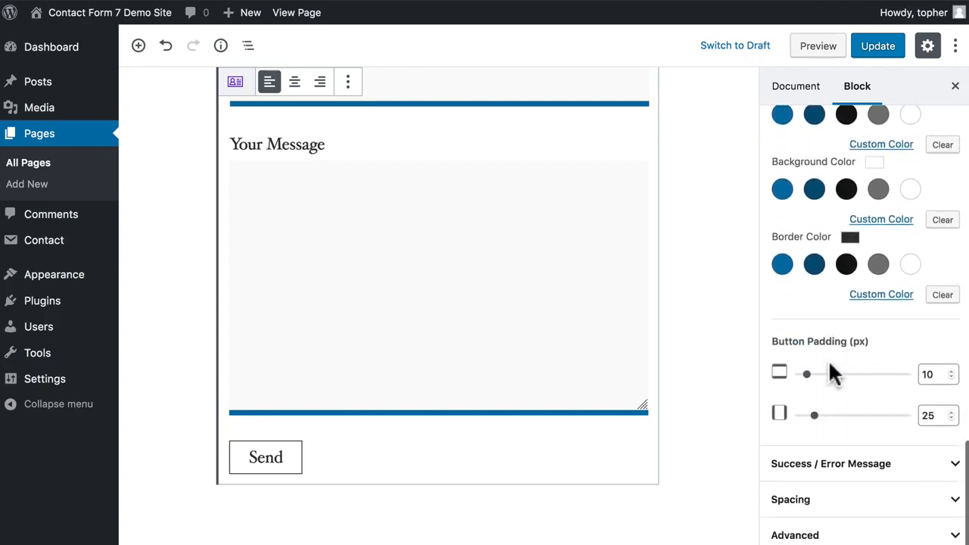
click(953, 465)
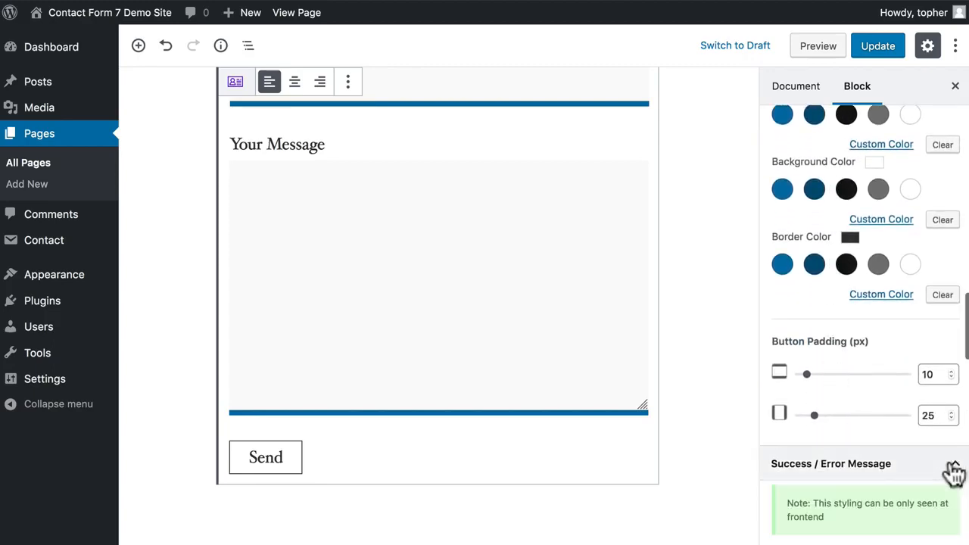
scroll(853, 379, down, 9)
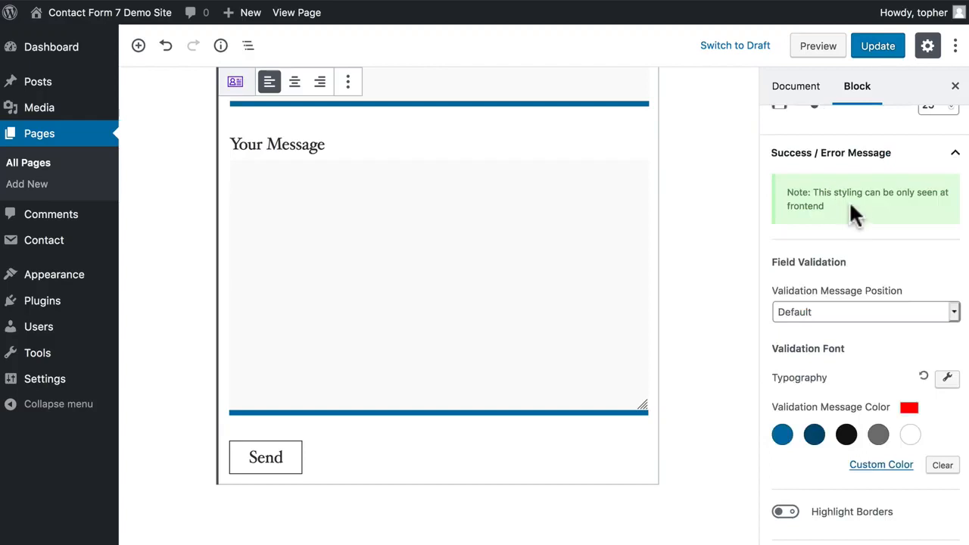
scroll(852, 207, down, 20)
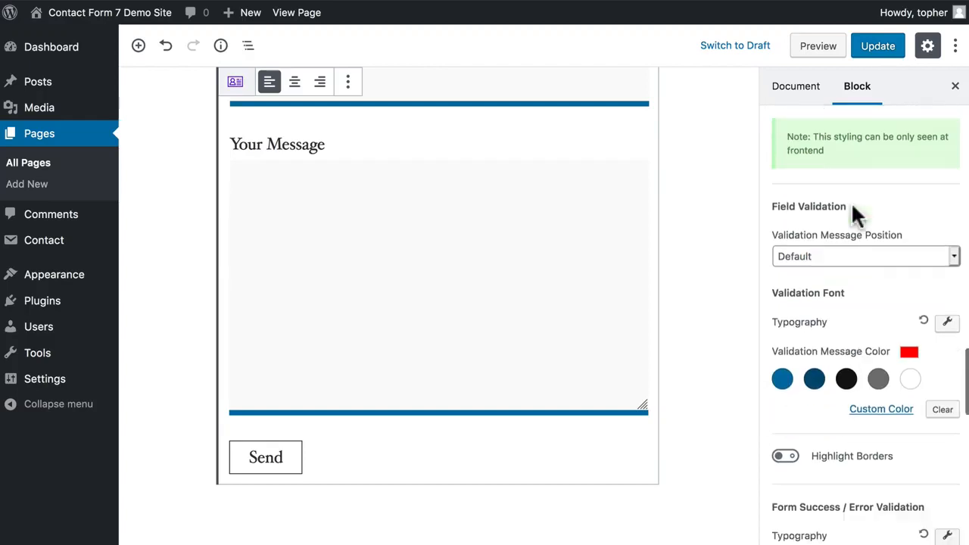
scroll(852, 214, down, 4)
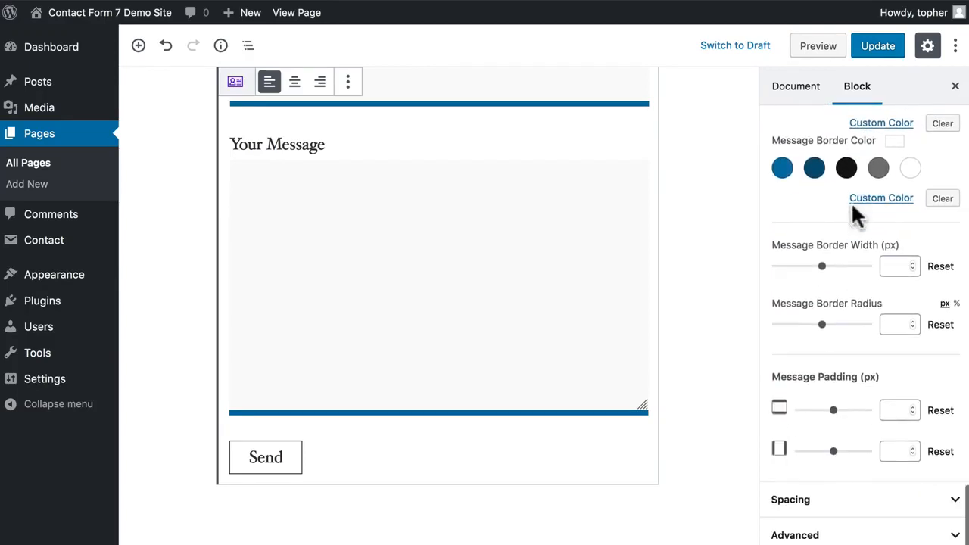
click(893, 513)
scroll(893, 512, down, 7)
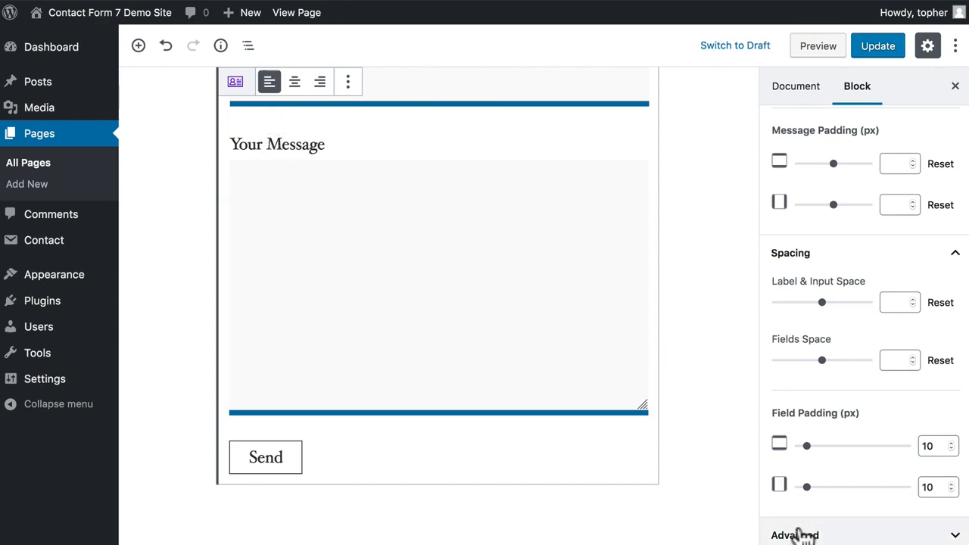
click(799, 535)
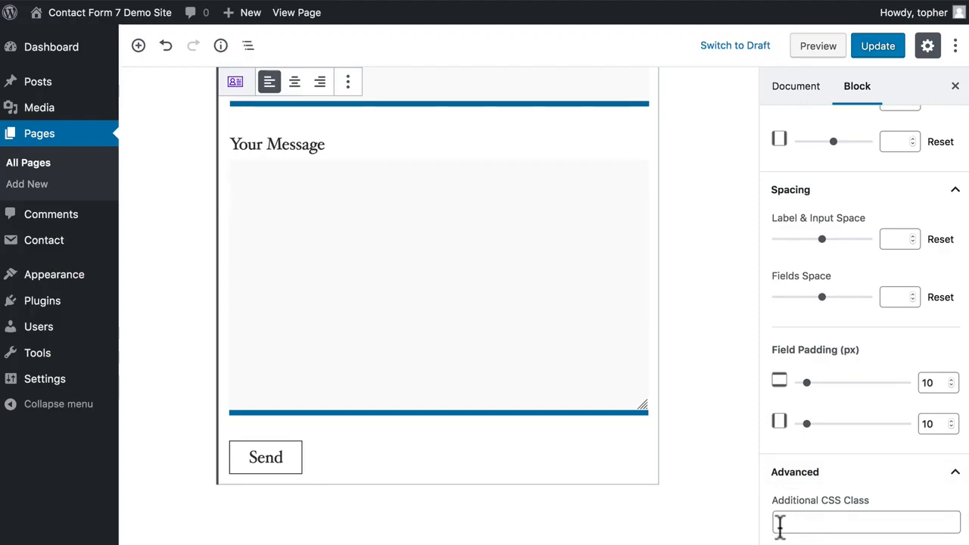
Update the Contact page, review the styled form on the live page, and return to the page editor
scroll(610, 356, up, 10)
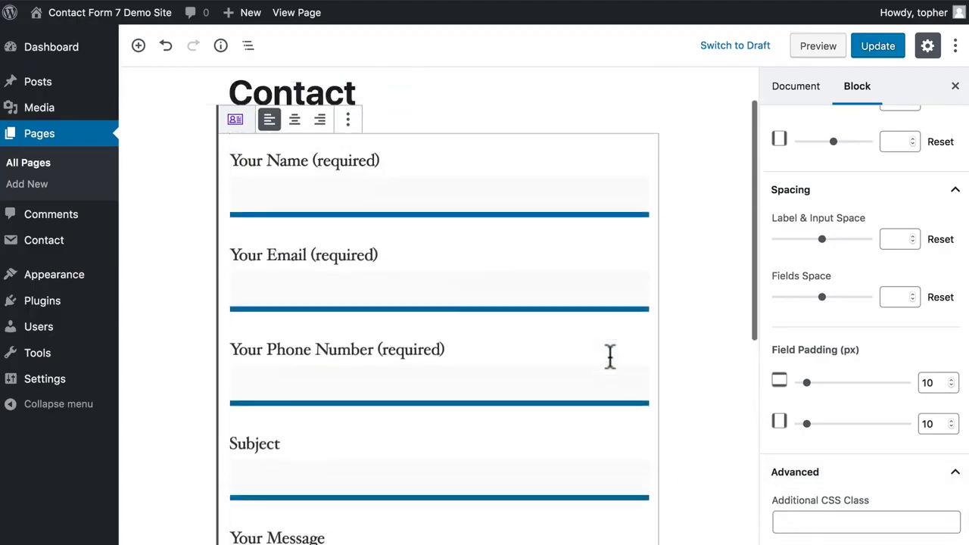
scroll(610, 356, down, 5)
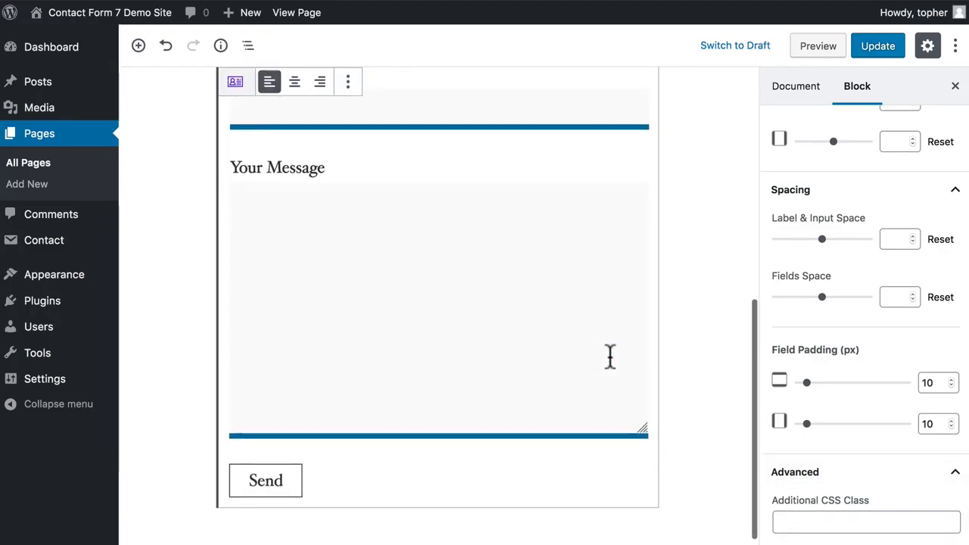
scroll(610, 356, up, 5)
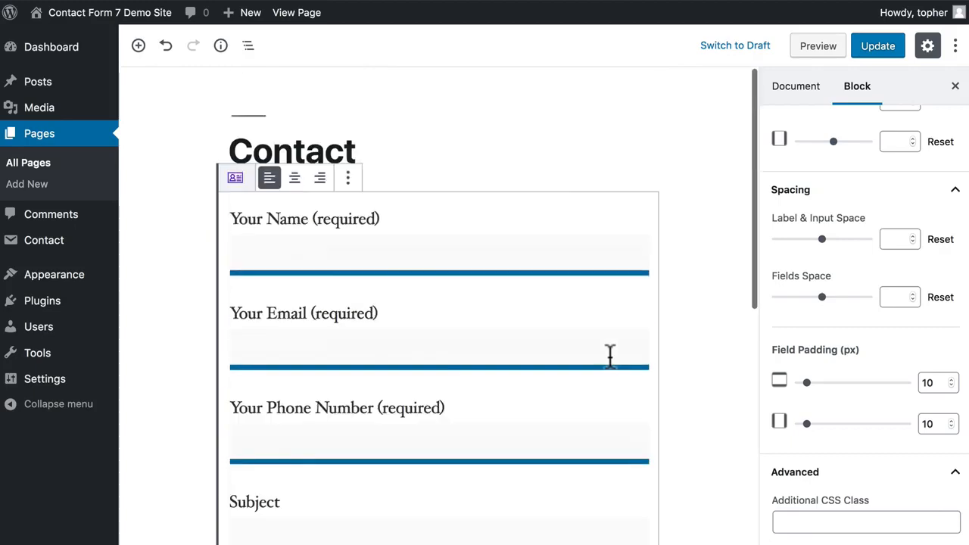
click(871, 46)
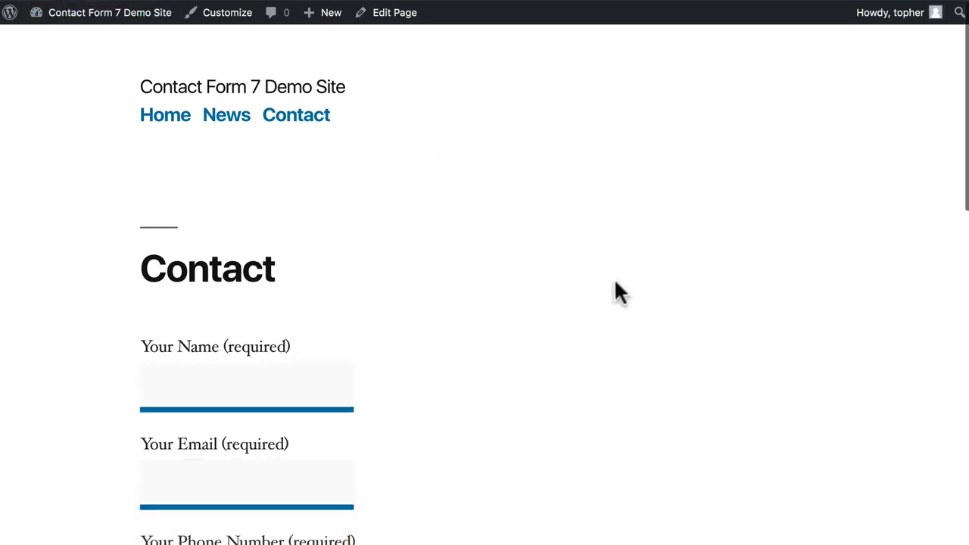
scroll(615, 282, down, 5)
scroll(615, 284, down, 10)
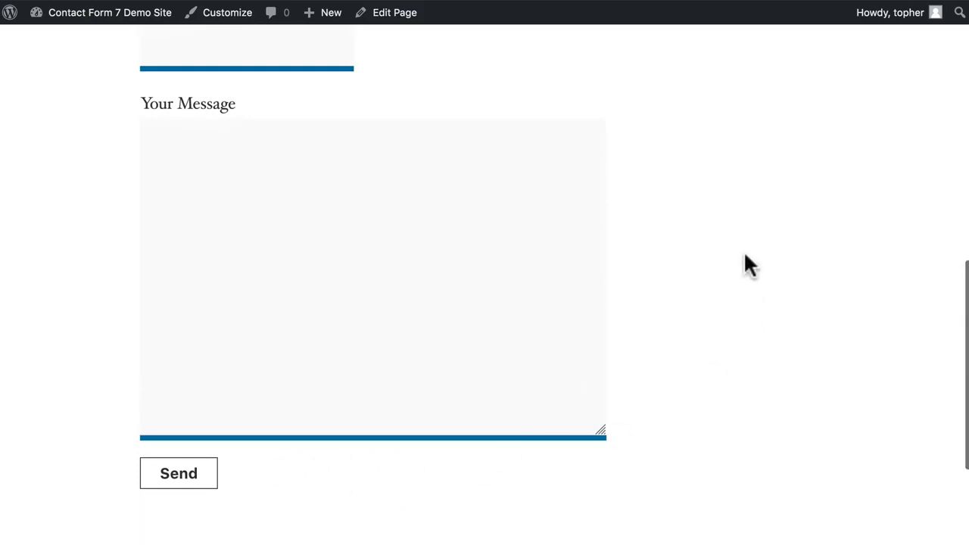
scroll(744, 264, up, 10)
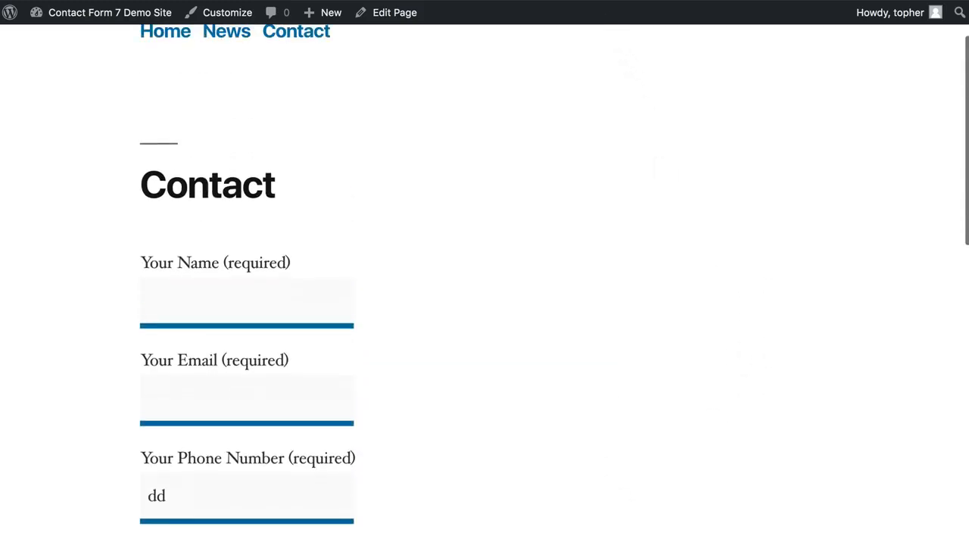
click(595, 1)
click(697, 246)
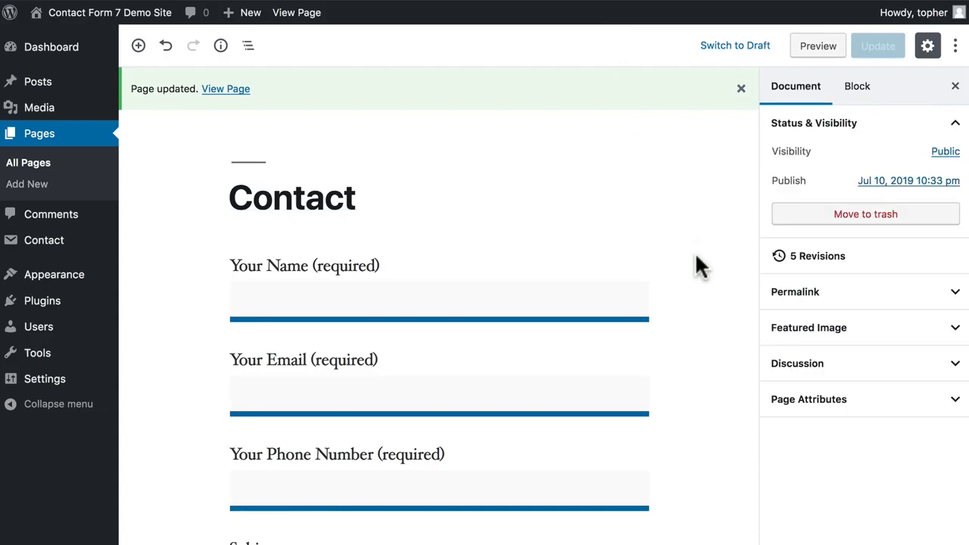
scroll(696, 256, down, 8)
scroll(697, 256, up, 8)
Review the list of installed plugins and open the page for adding new plugins
mouse_move(68, 307)
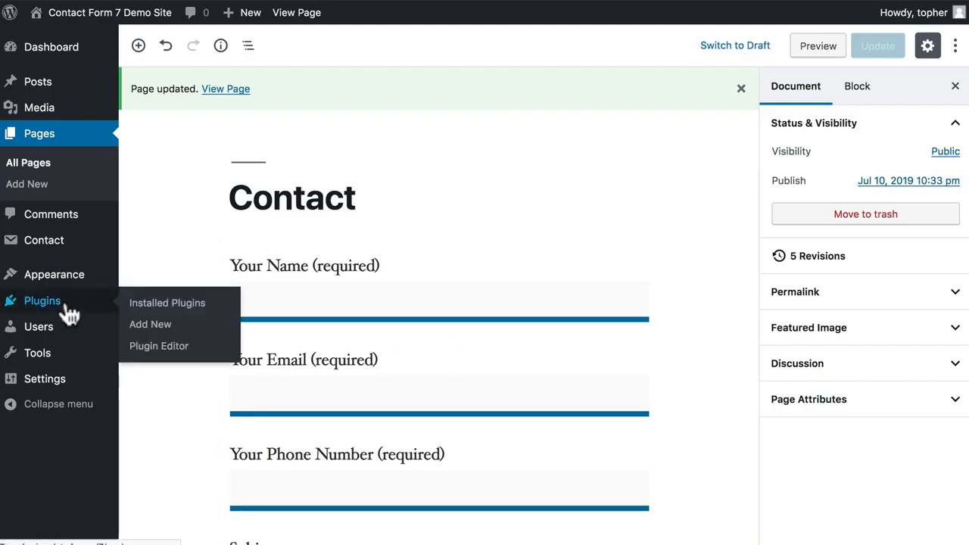
click(66, 309)
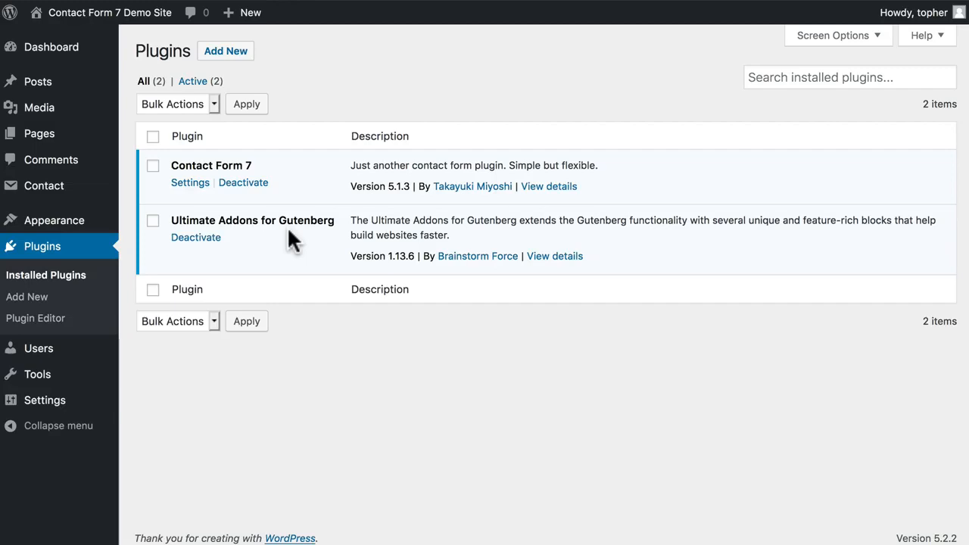
click(29, 297)
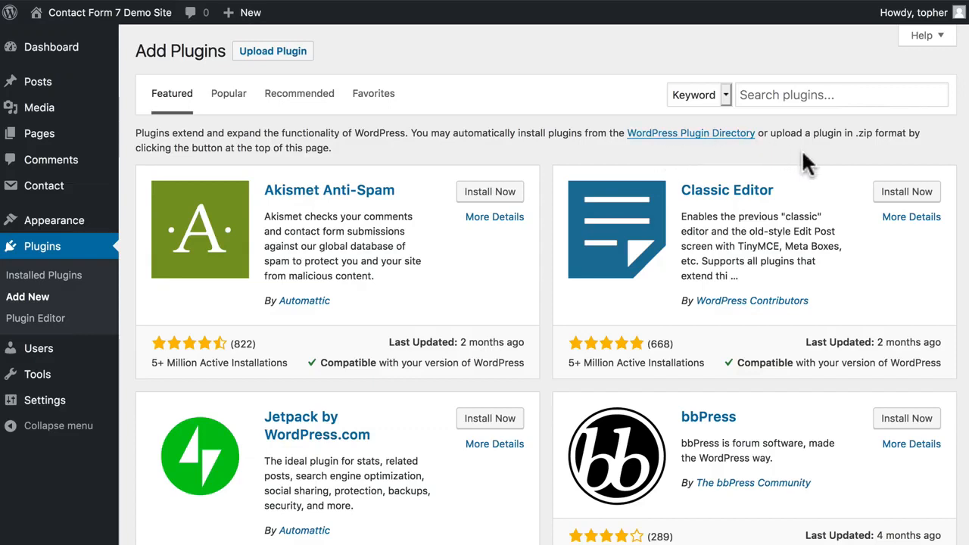
Search the plugin directory by keyword for "contact form 7" and look through the listed add-on plugins
click(796, 95)
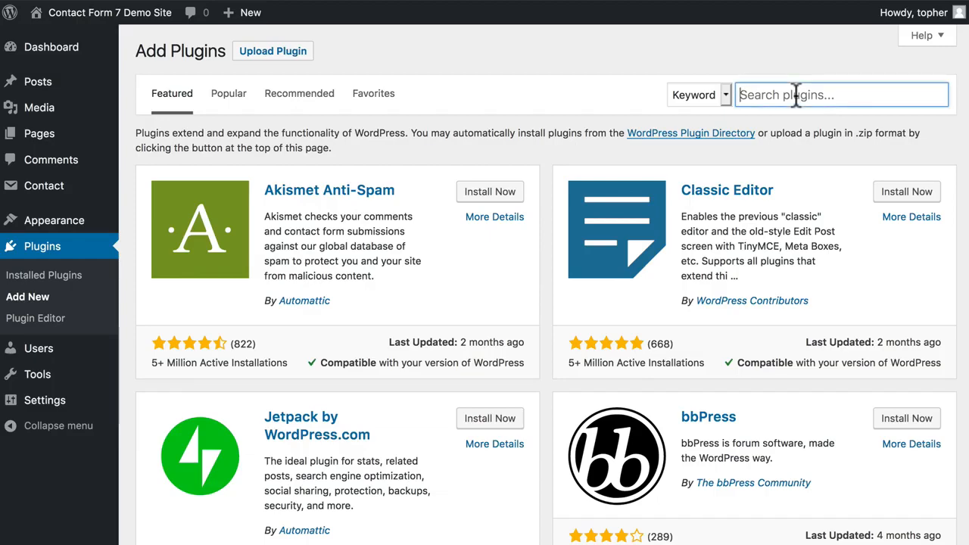
text(contact form 7)
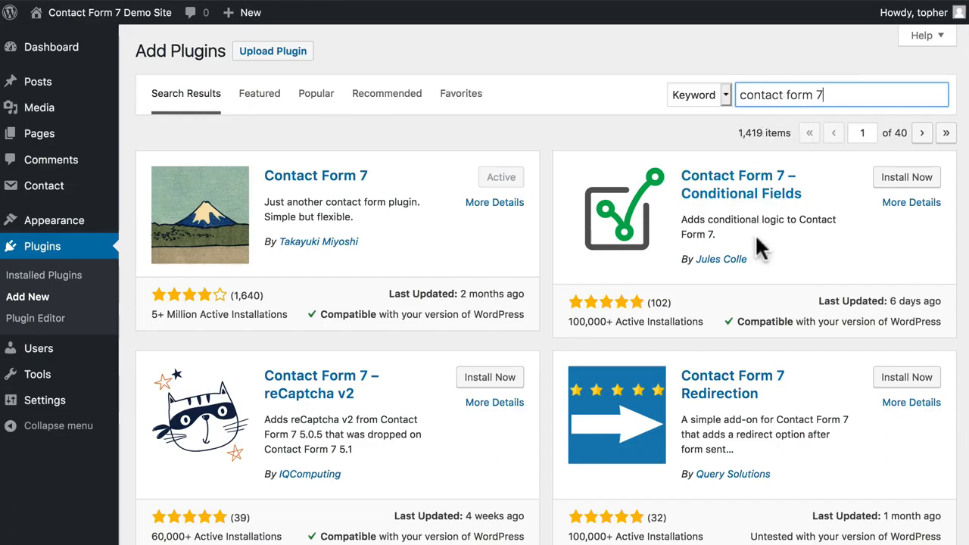
scroll(756, 236, down, 5)
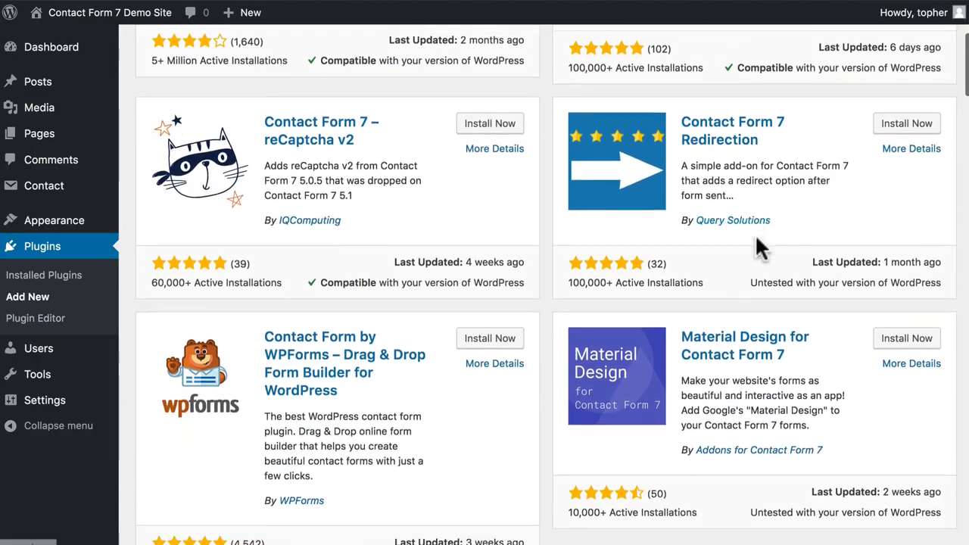
scroll(755, 234, down, 1)
scroll(487, 271, down, 5)
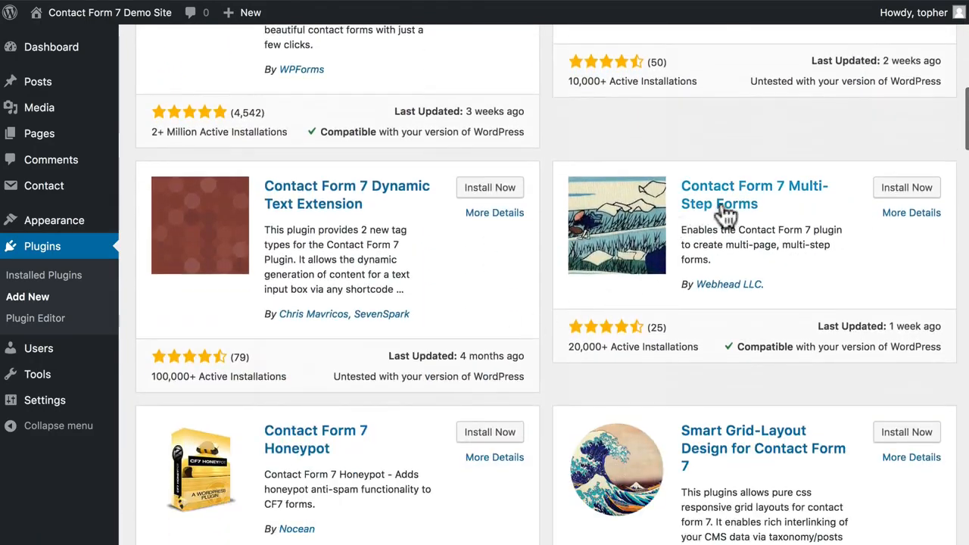
scroll(727, 227, down, 3)
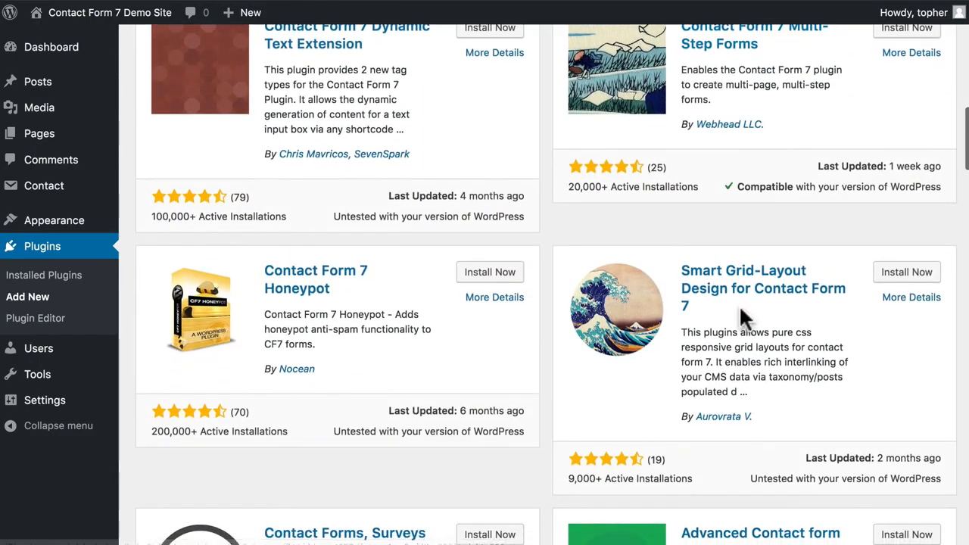
scroll(741, 310, down, 5)
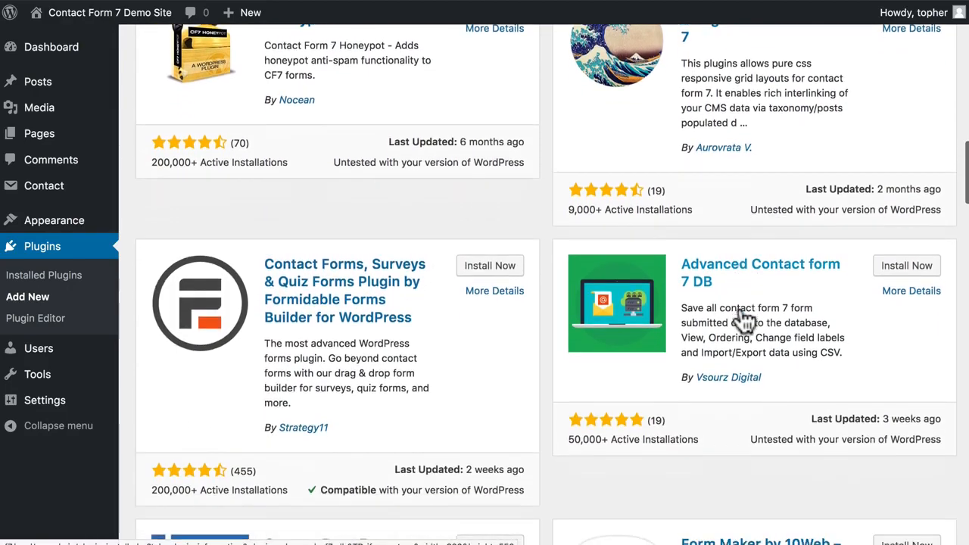
scroll(744, 320, down, 6)
scroll(739, 195, up, 3)
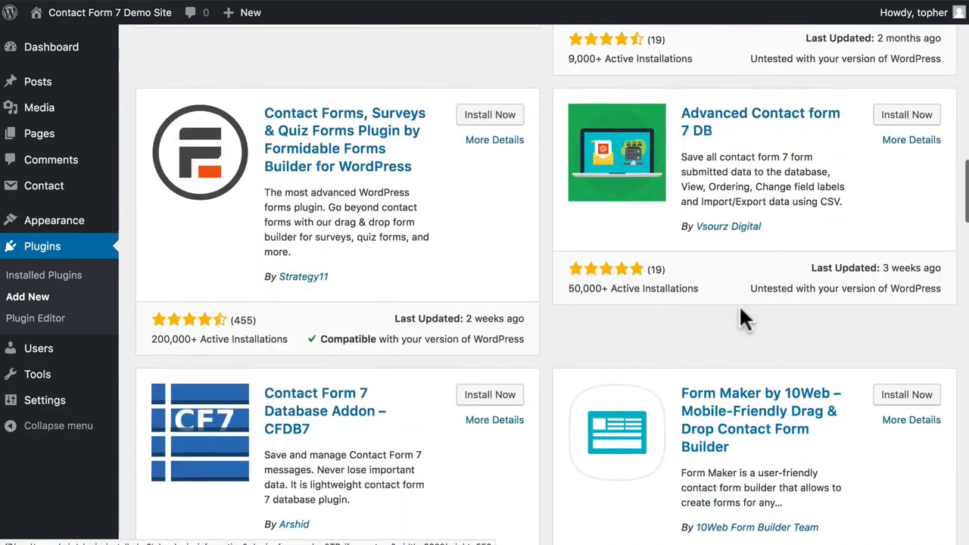
scroll(720, 129, down, 6)
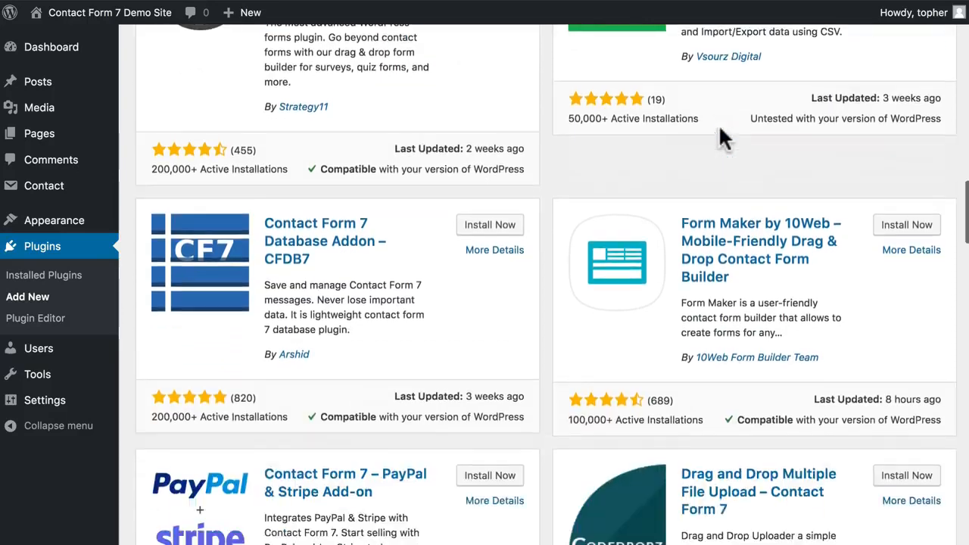
scroll(720, 131, down, 10)
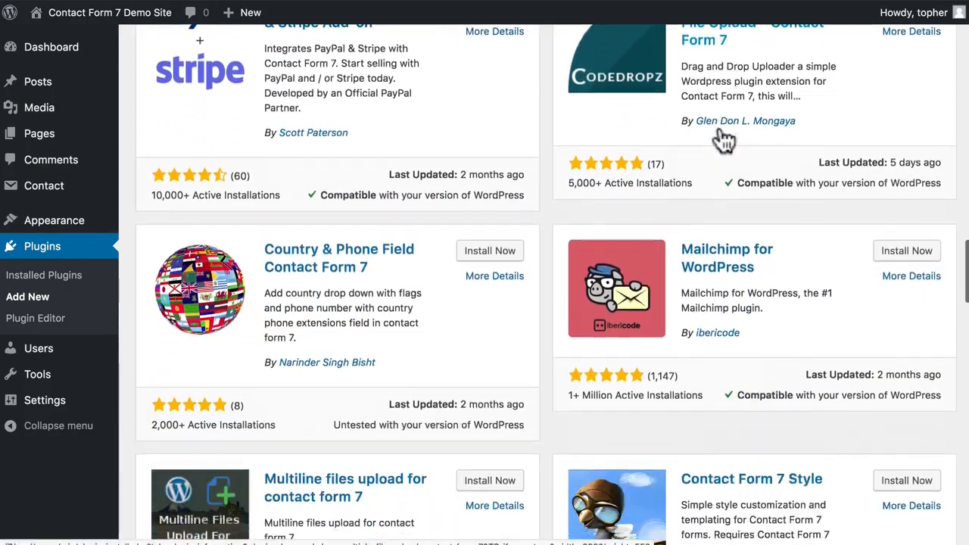
scroll(723, 139, down, 7)
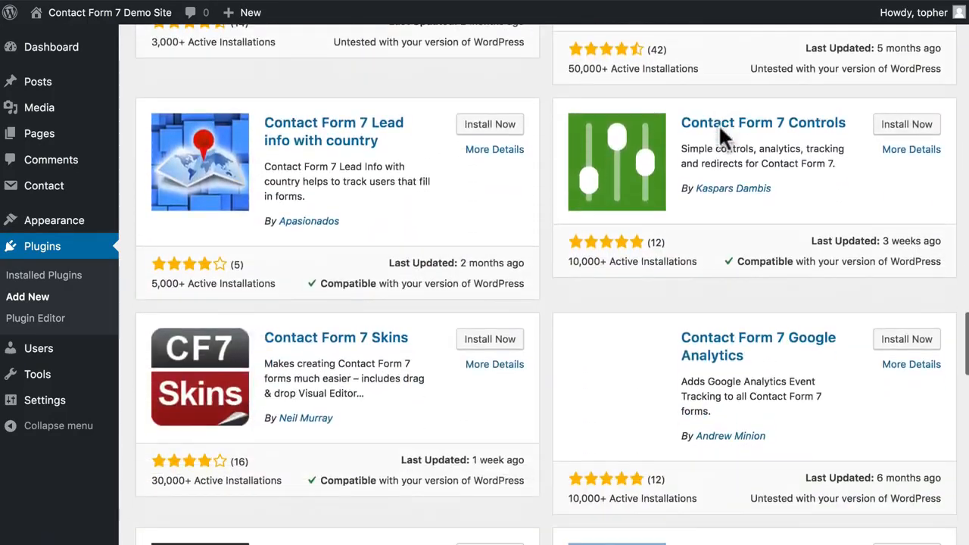
scroll(722, 136, down, 1)
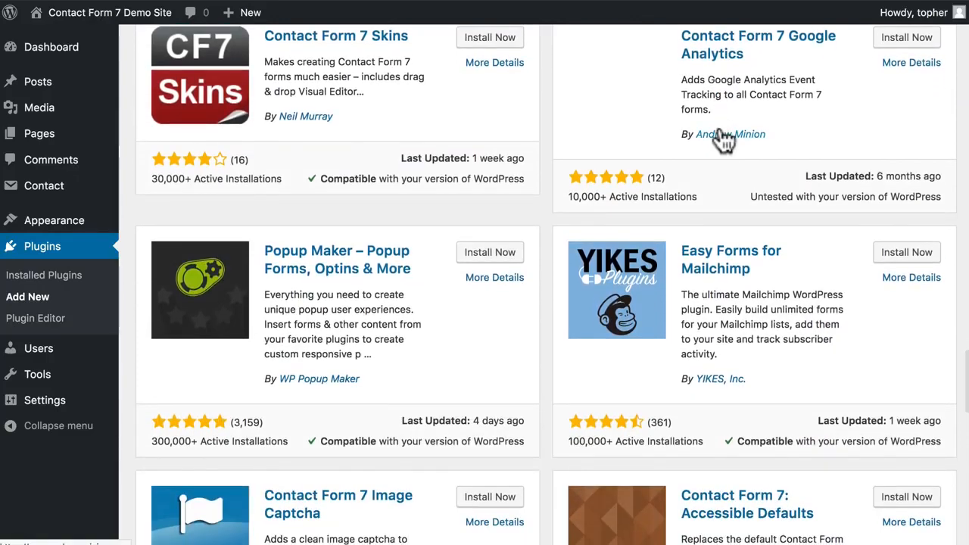